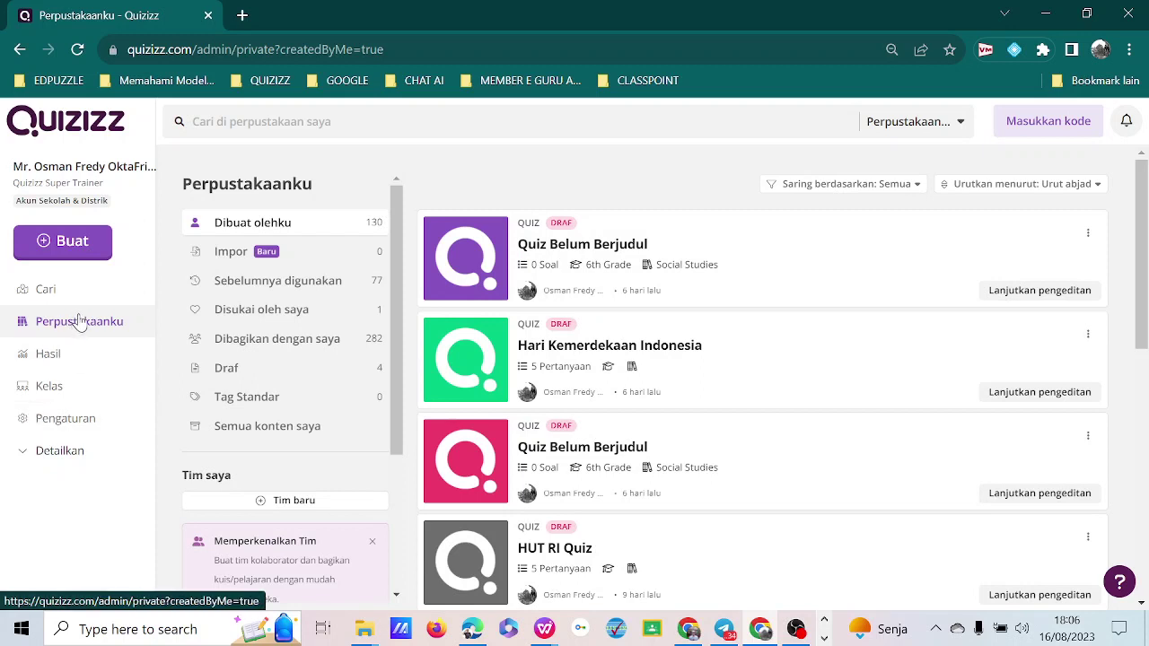
Open the Hasil reports list and look through the quiz reports on page 1
click(50, 357)
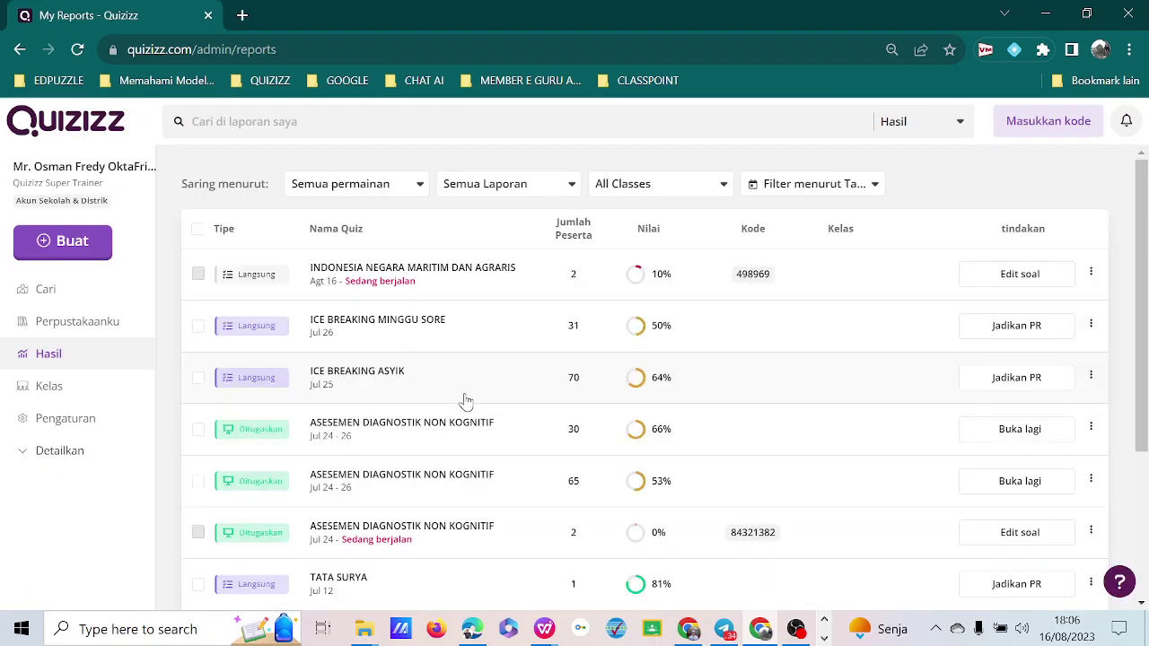
scroll(466, 400, down, 3)
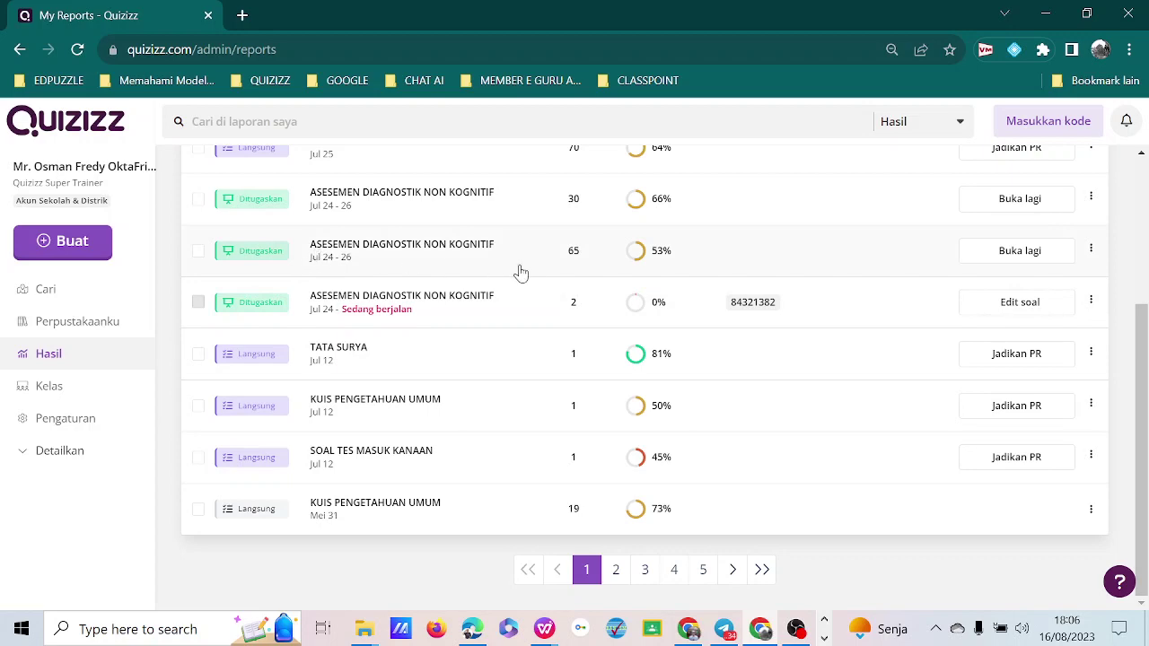
scroll(584, 266, up, 1)
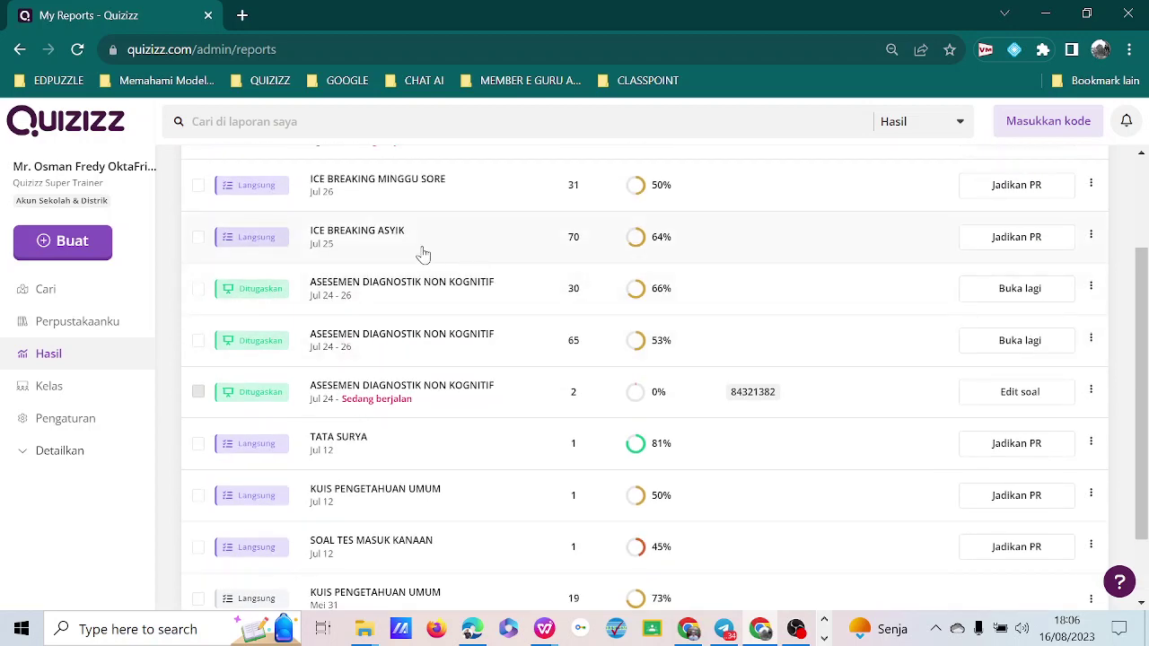
scroll(517, 259, up, 1)
scroll(603, 313, down, 2)
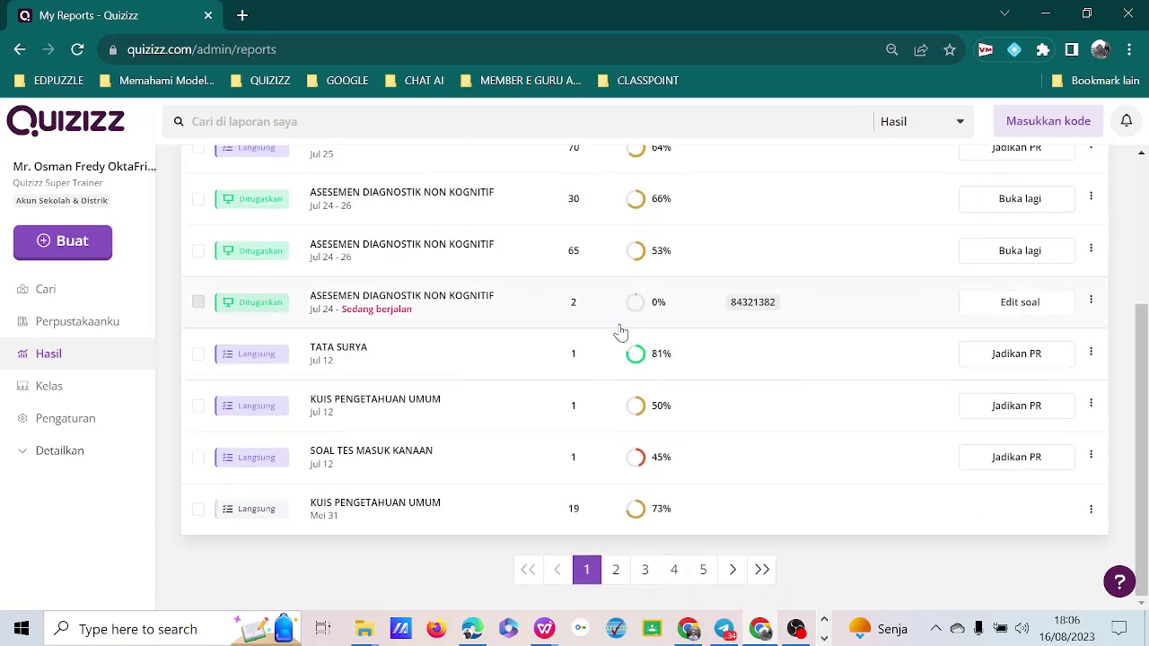
Look through page 2 of the quiz reports and return to page 1
click(616, 571)
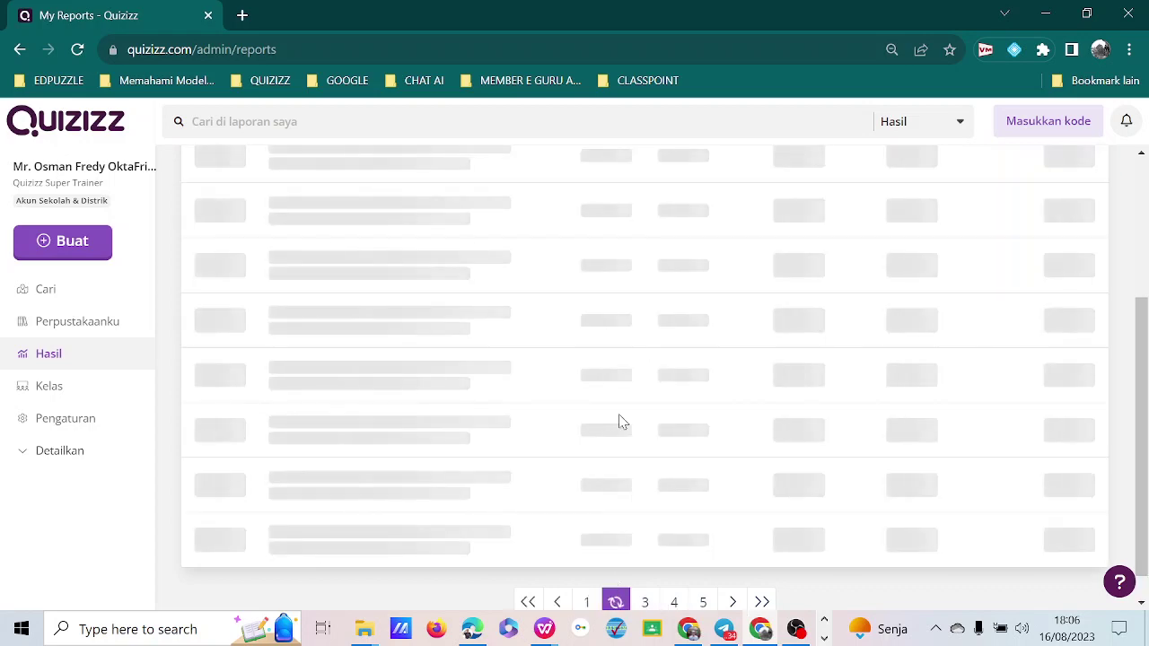
scroll(623, 408, up, 3)
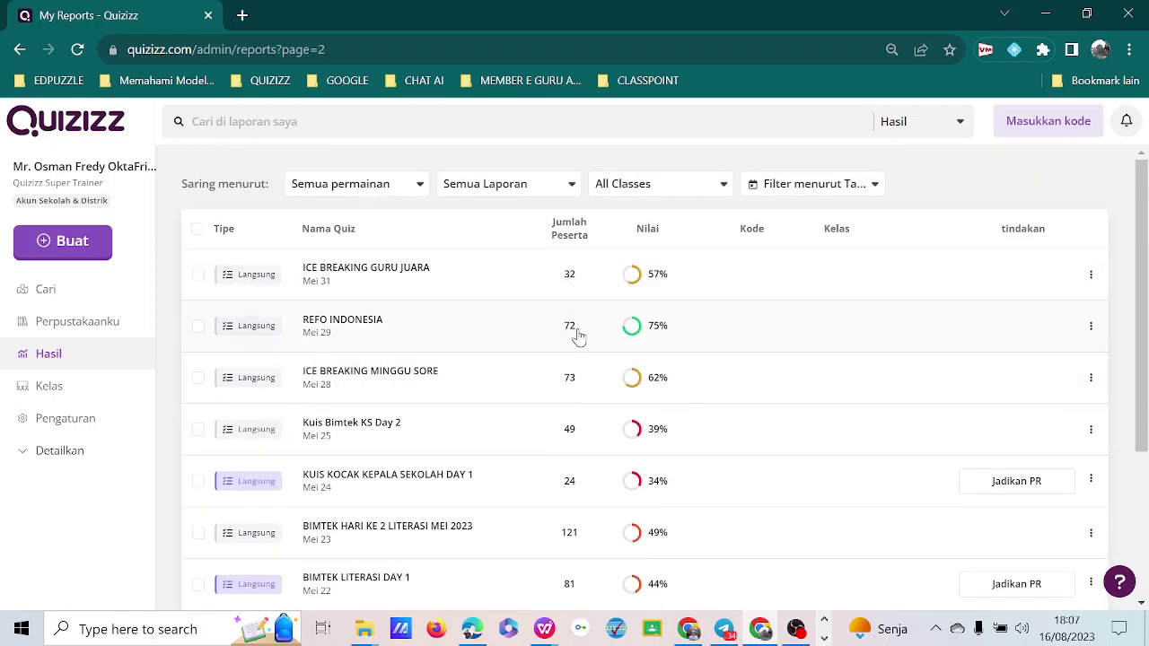
scroll(579, 334, down, 1)
scroll(579, 308, down, 1)
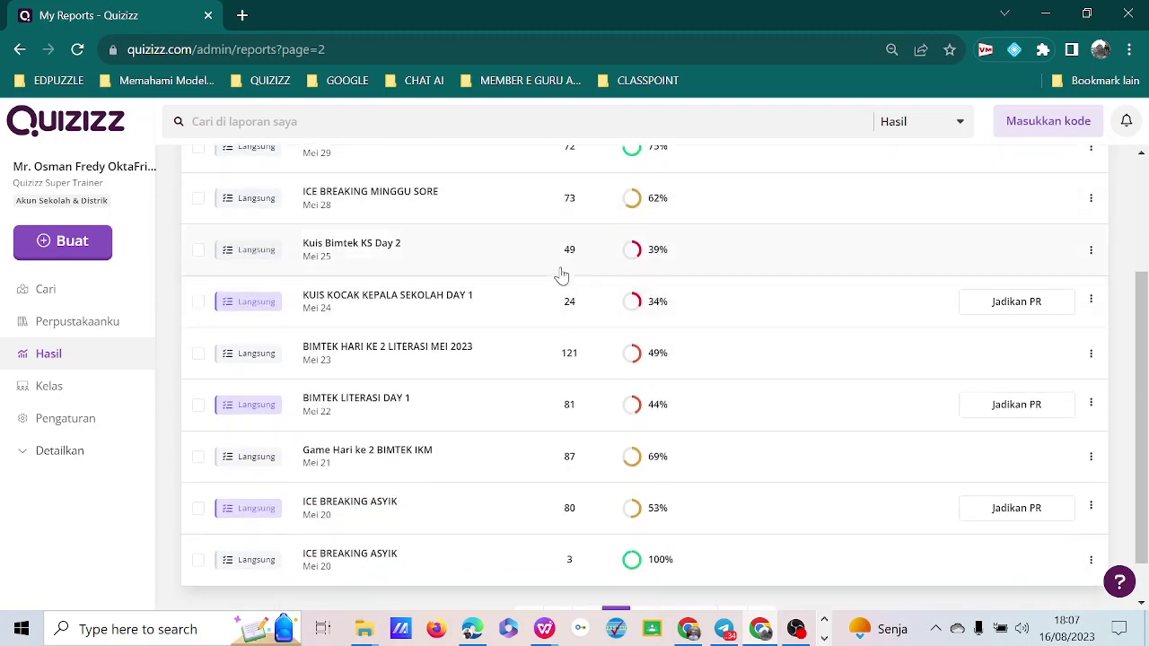
scroll(544, 461, down, 1)
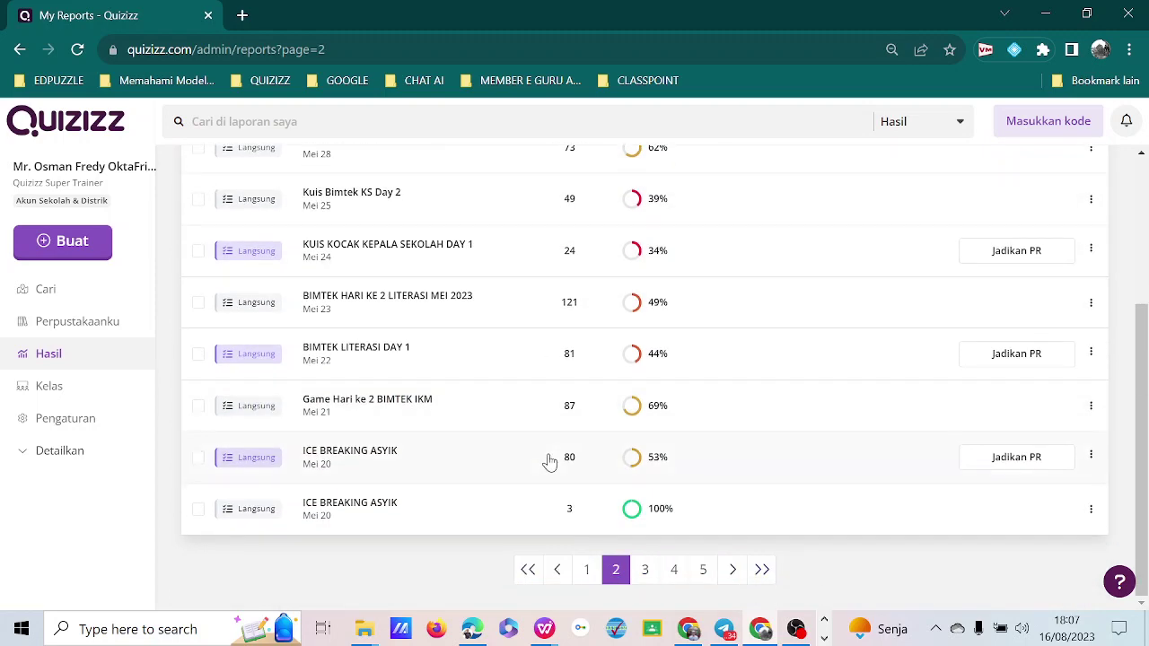
click(588, 571)
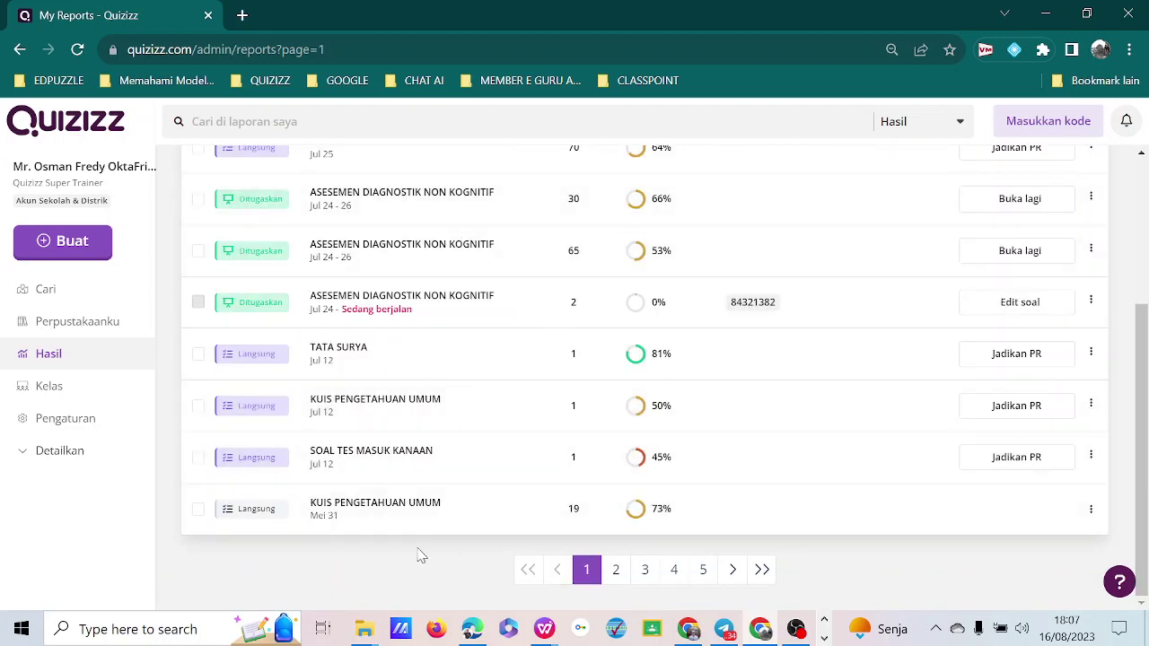
Open the KUIS PENGETAHUAN UMUM report dated Mei 31 and review its participant results
click(388, 509)
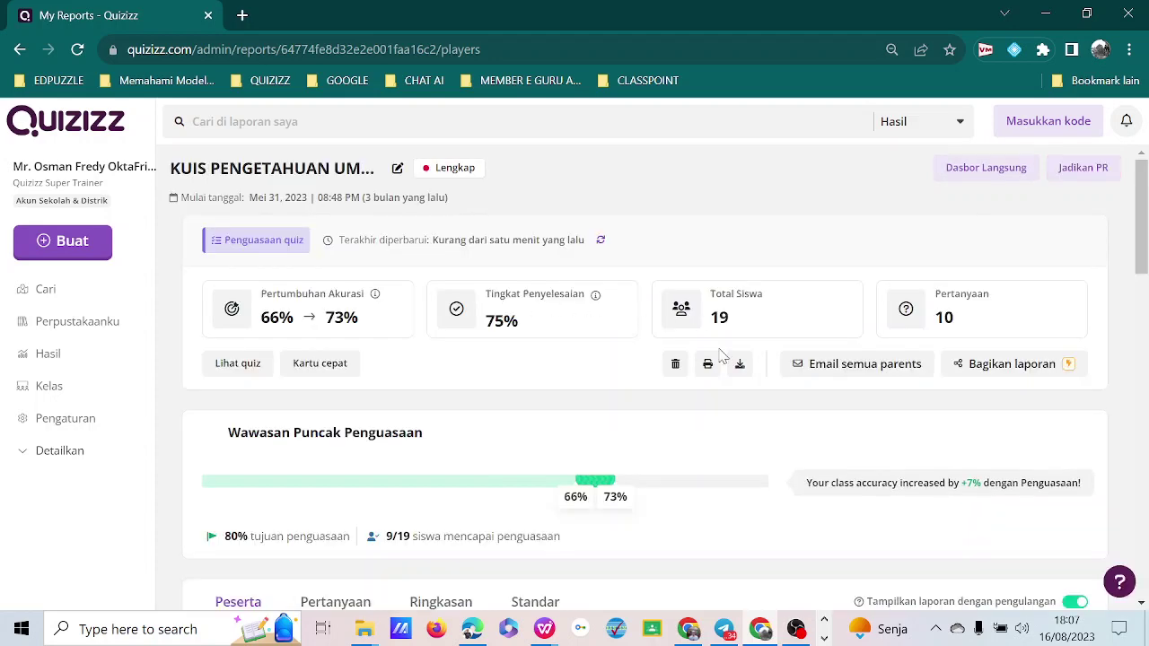
scroll(721, 359, down, 1)
scroll(508, 429, down, 2)
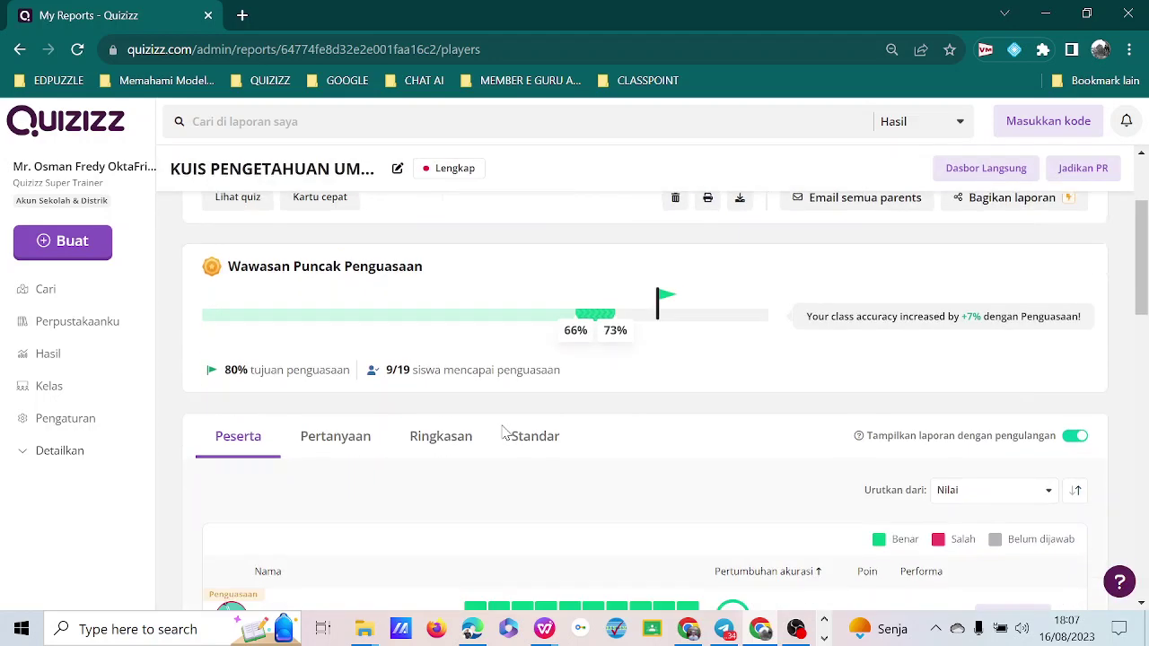
scroll(405, 392, down, 2)
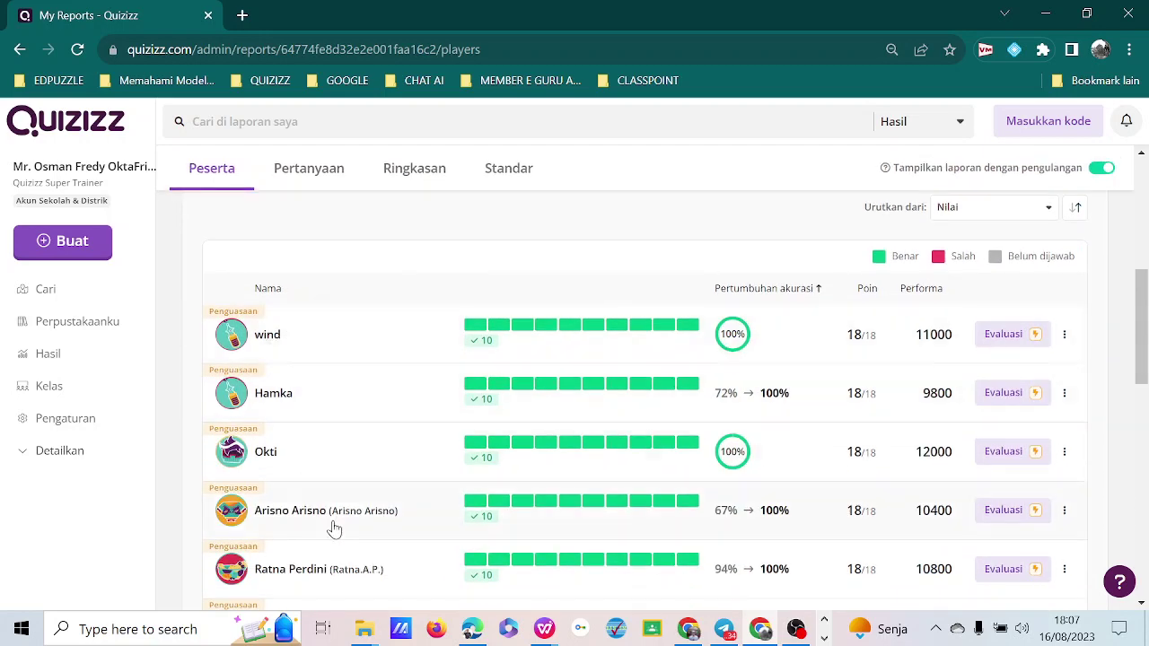
scroll(375, 510, down, 2)
scroll(392, 500, up, 2)
scroll(392, 502, up, 3)
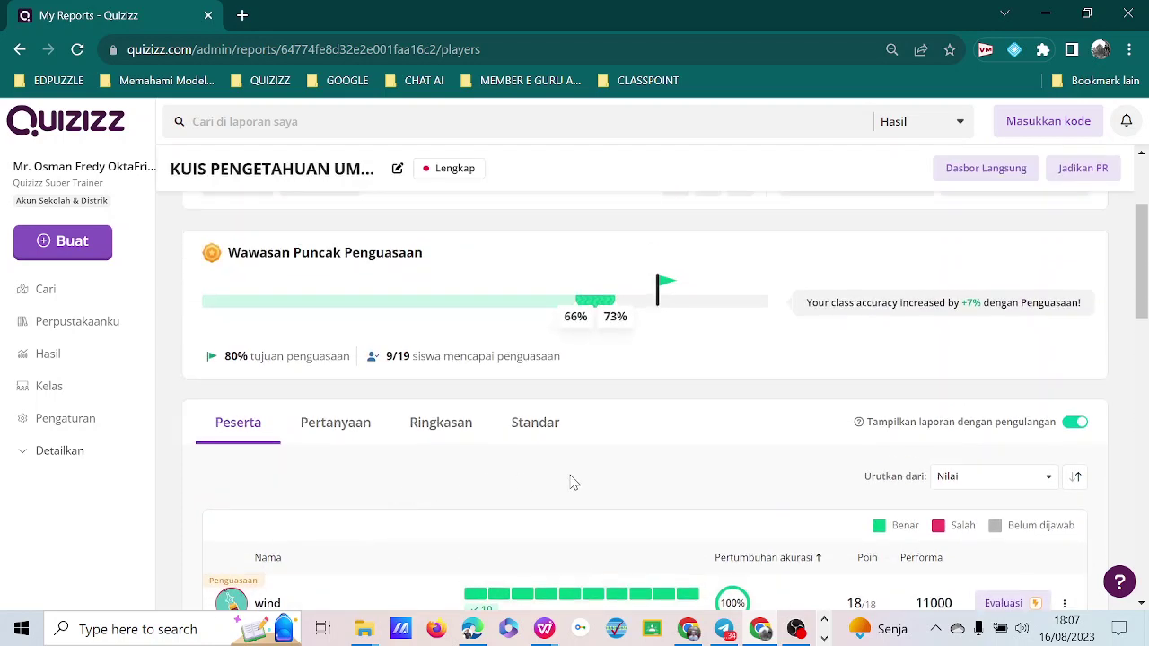
View the report's Pertanyaan section and examine the per-question answer grid under Ringkasan
click(325, 440)
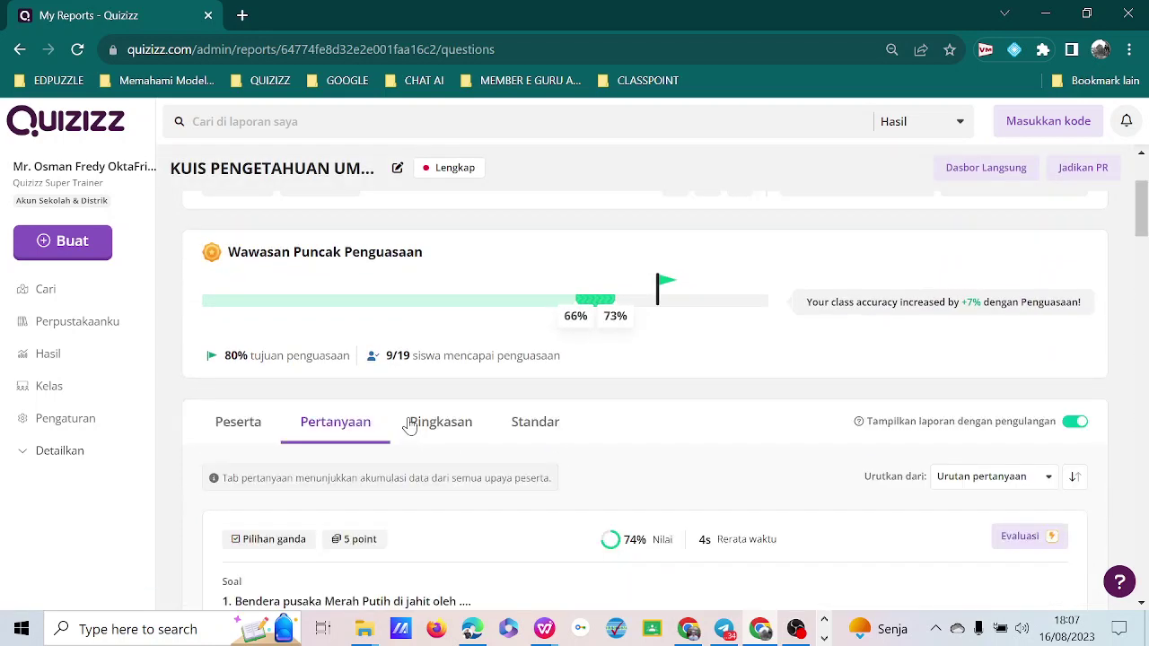
click(425, 427)
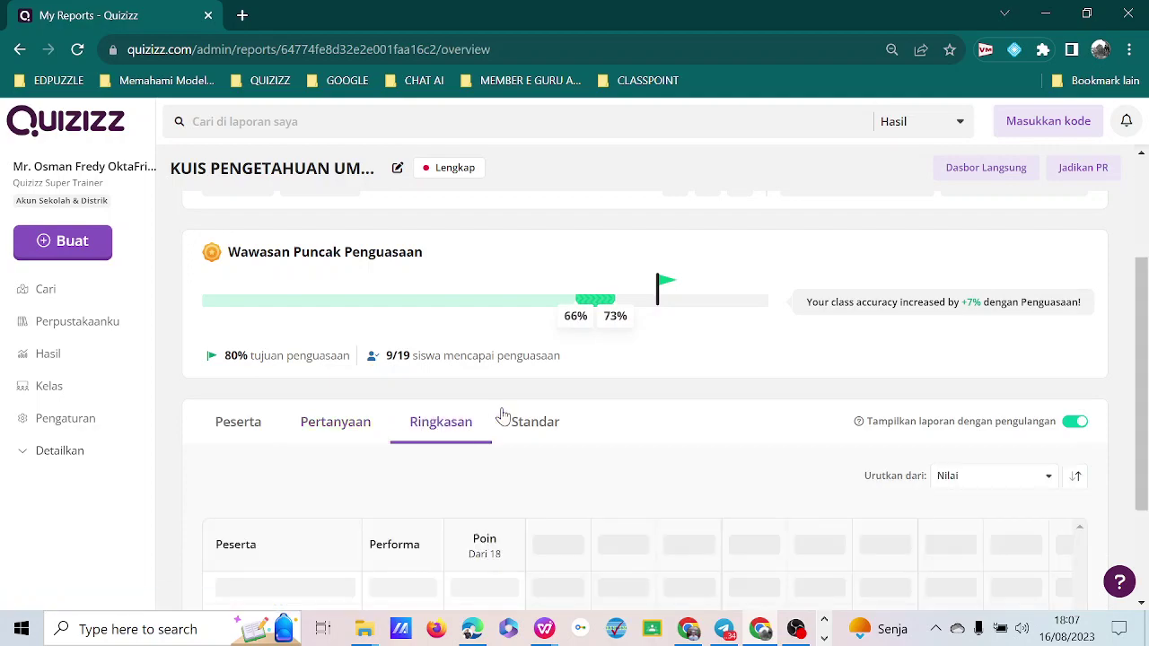
scroll(503, 415, down, 2)
scroll(616, 441, down, 4)
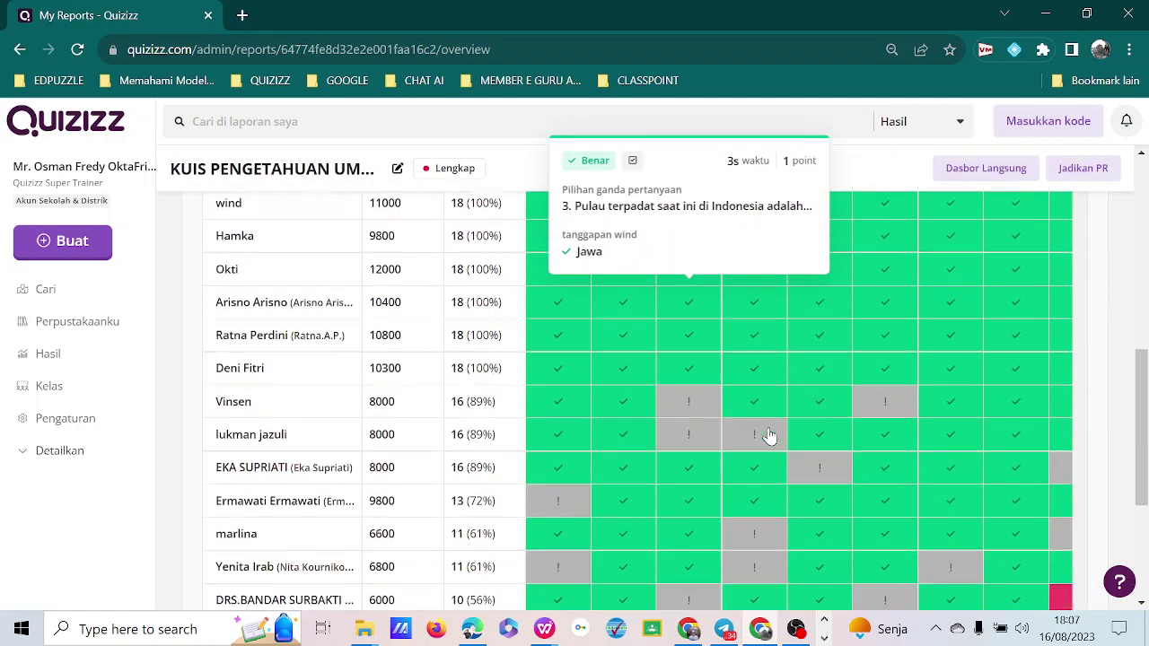
scroll(590, 470, up, 3)
scroll(556, 422, up, 2)
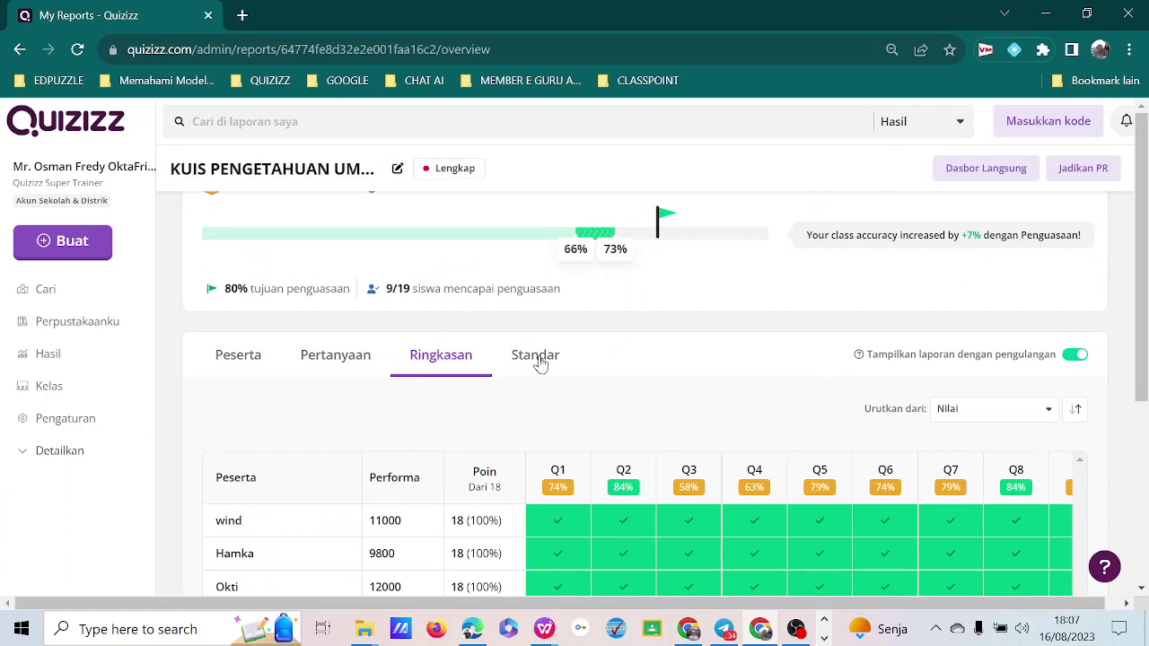
View the report's Standar section and check the class accuracy and mastery overview
click(537, 358)
scroll(718, 439, down, 2)
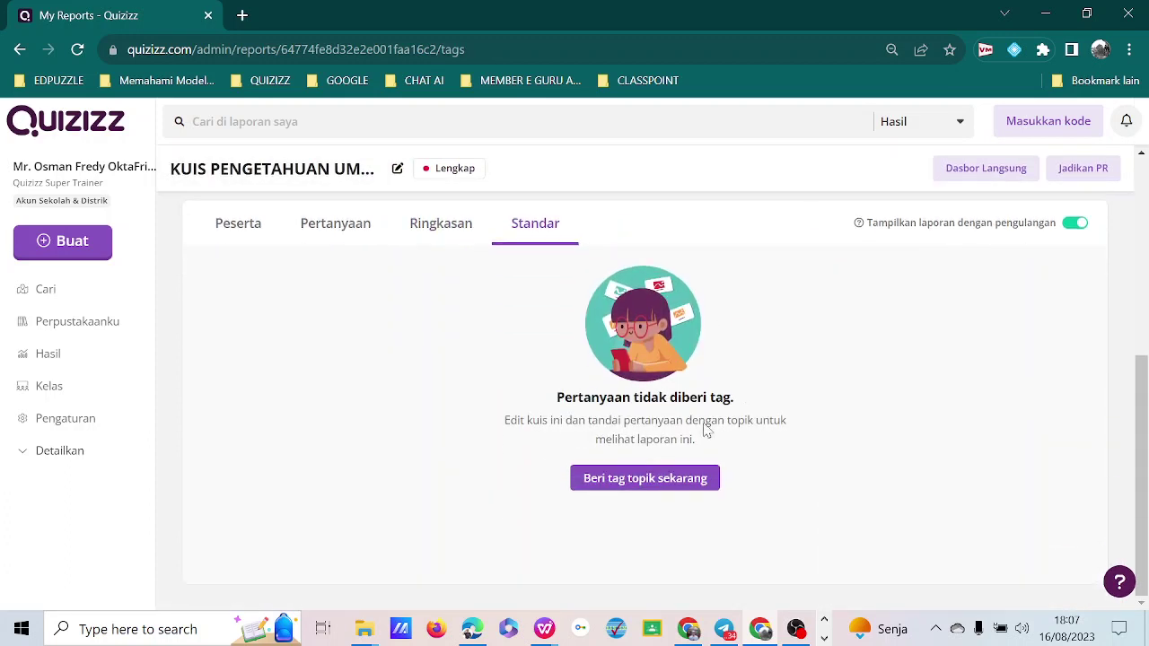
scroll(440, 413, up, 3)
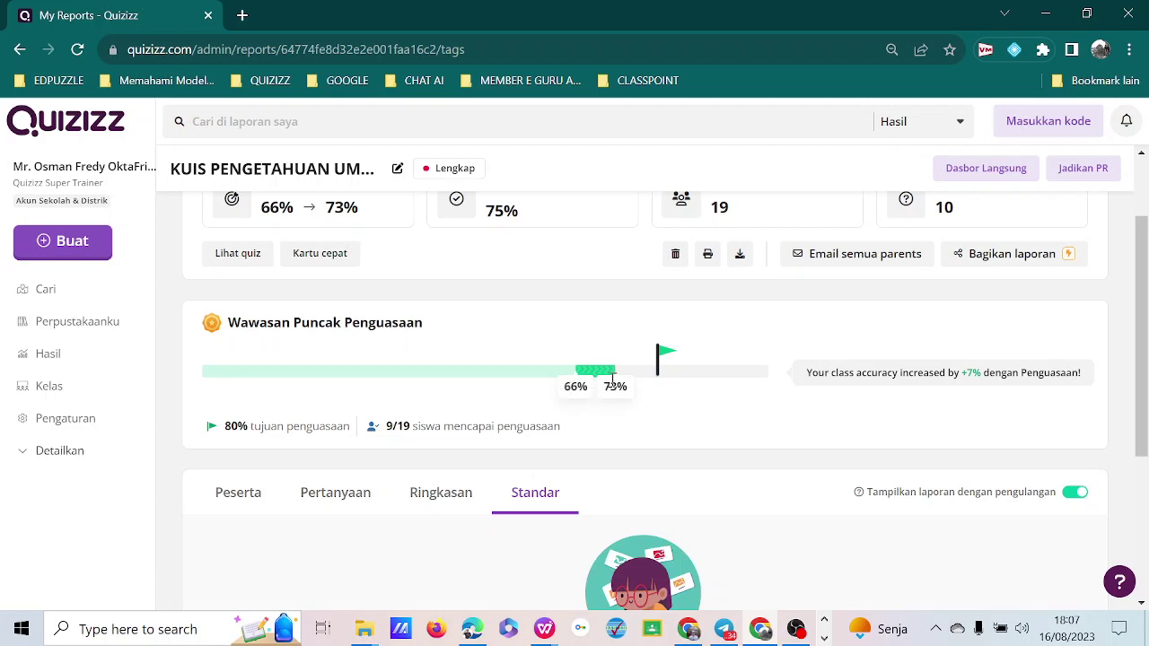
scroll(625, 435, up, 2)
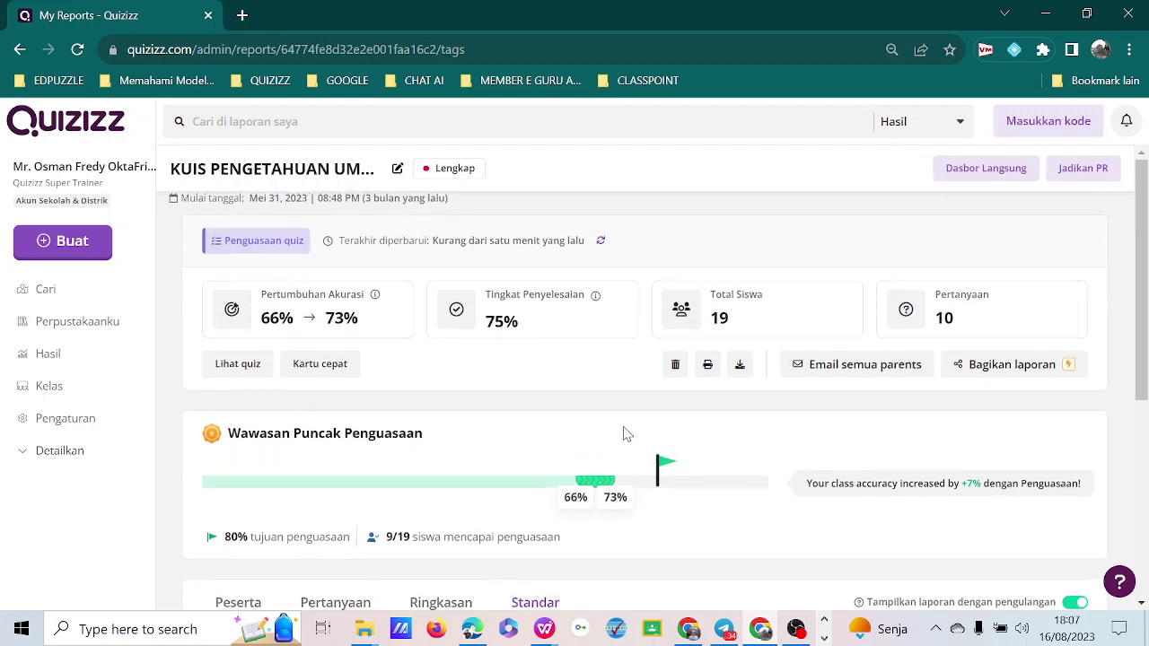
scroll(585, 420, down, 3)
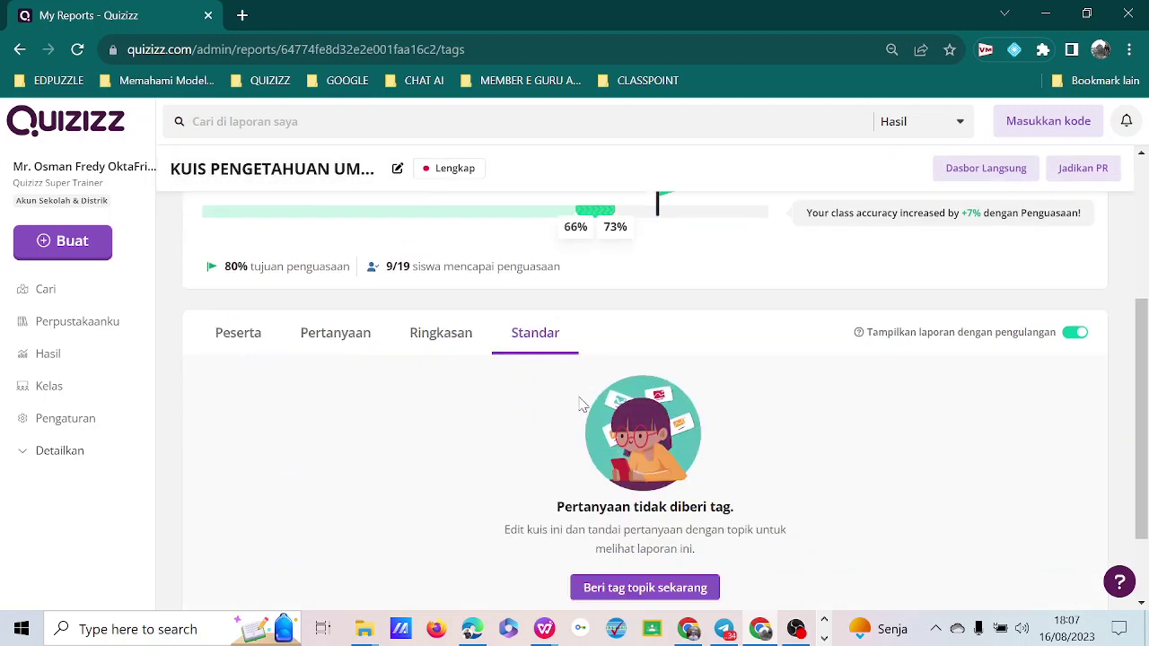
Return to the Peserta results and check the report's summary figures and export options
click(231, 333)
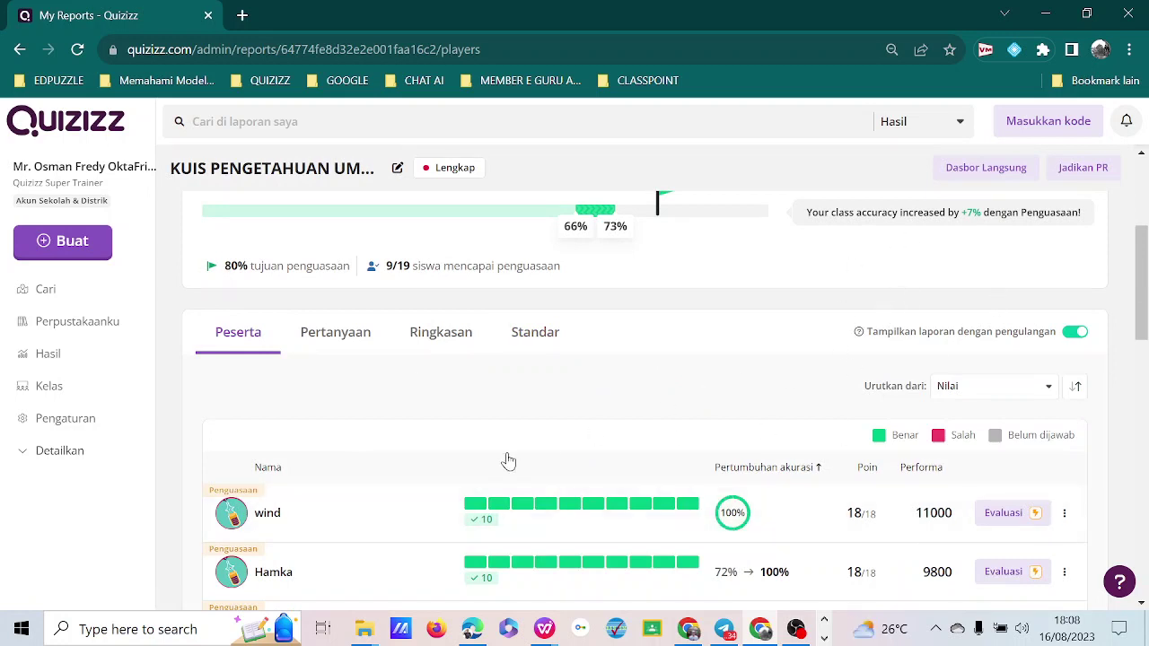
scroll(505, 445, up, 3)
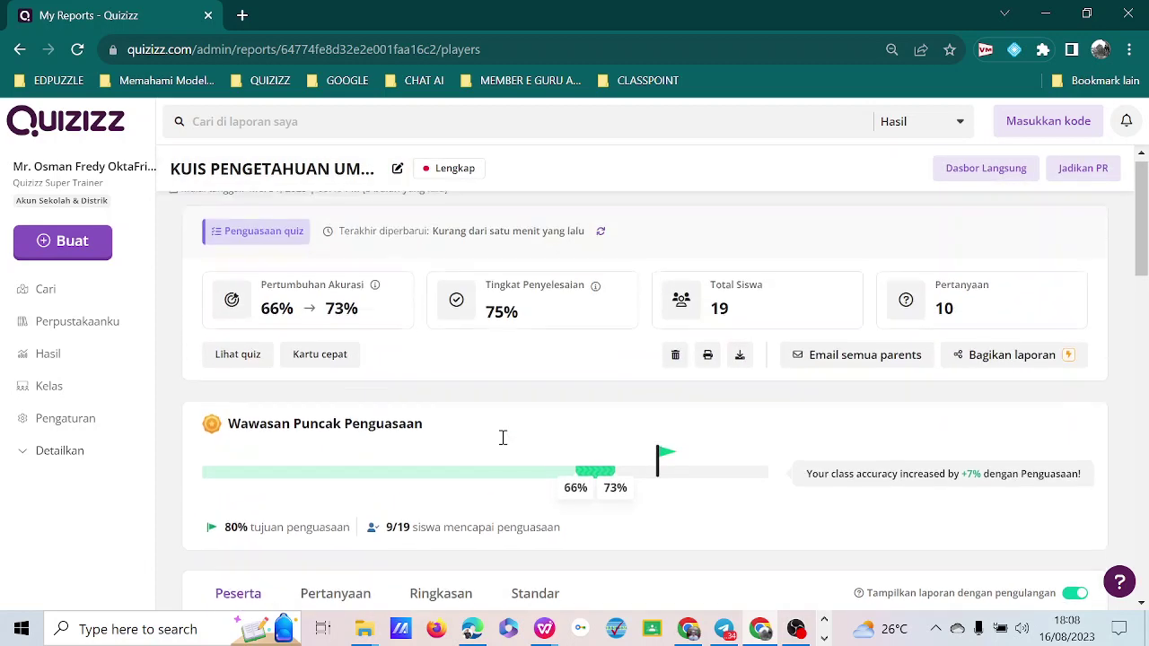
scroll(500, 420, down, 1)
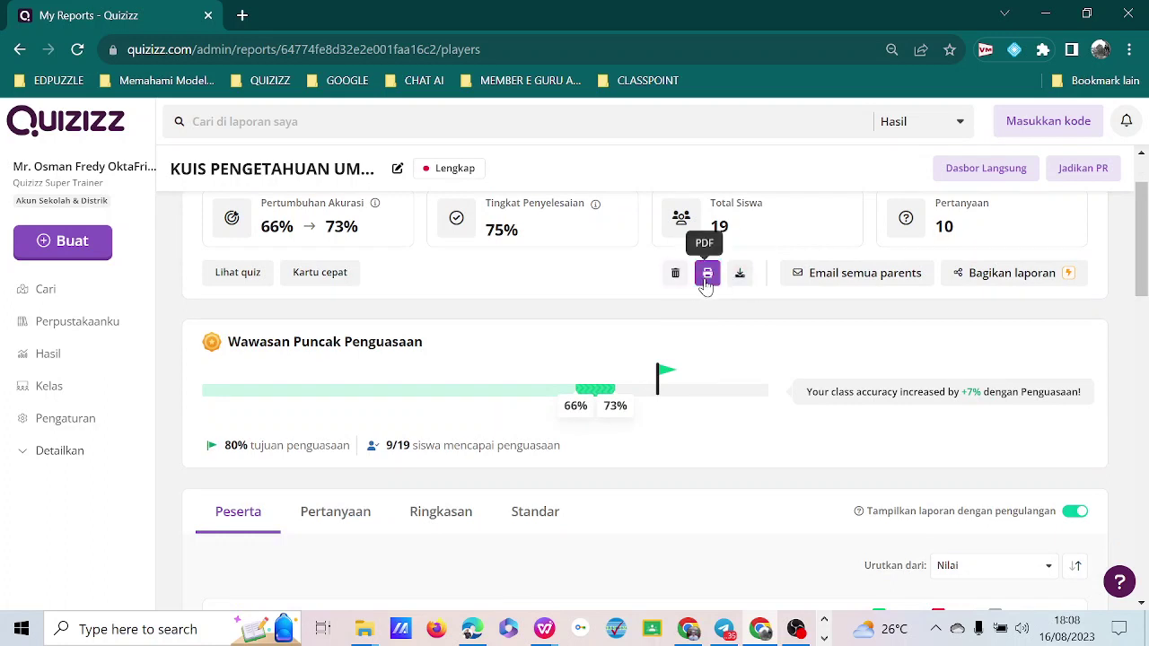
Inspect the form for emailing all parents and the report sharing options, closing each without sending anything
click(864, 282)
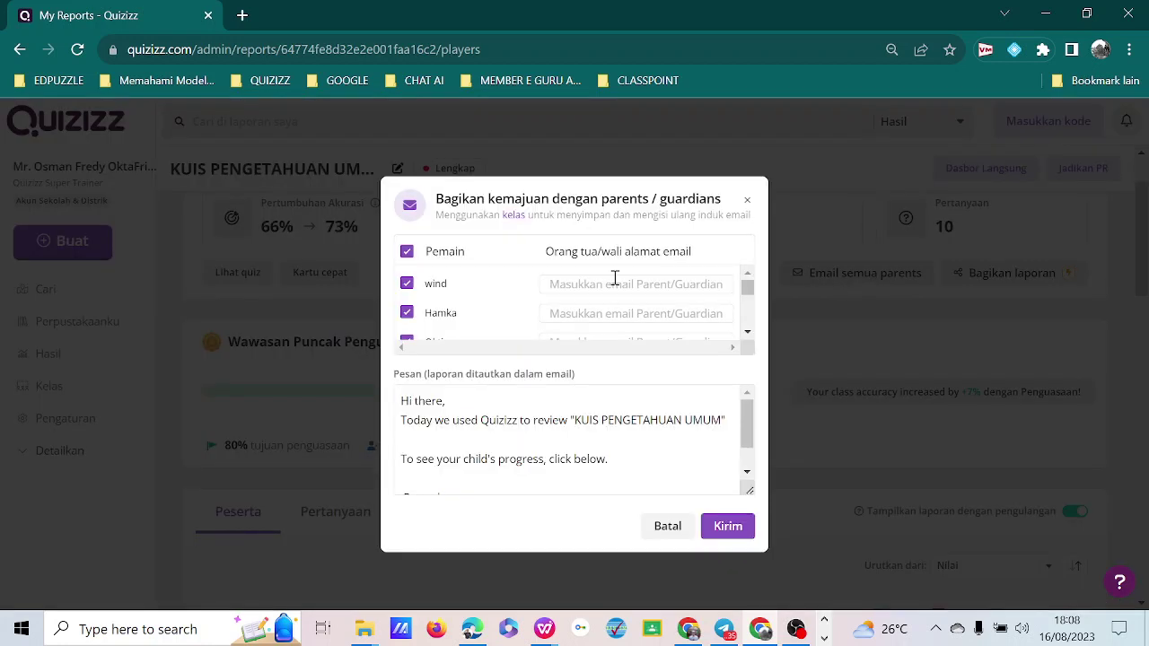
scroll(616, 278, down, 2)
scroll(616, 279, up, 2)
click(747, 199)
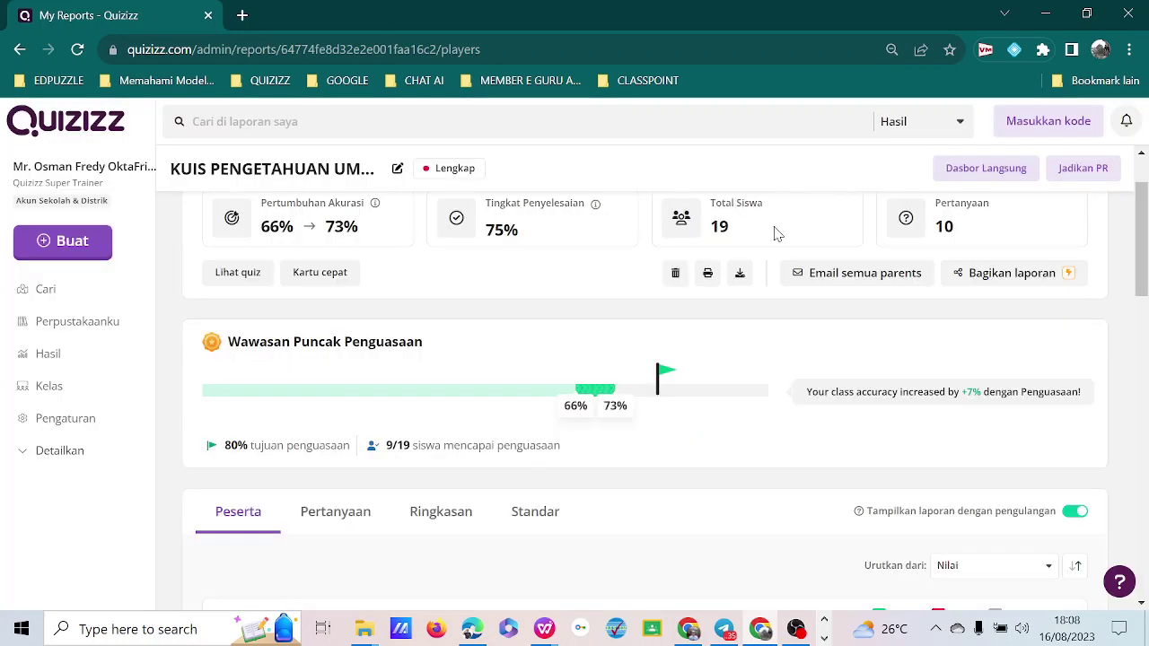
click(994, 277)
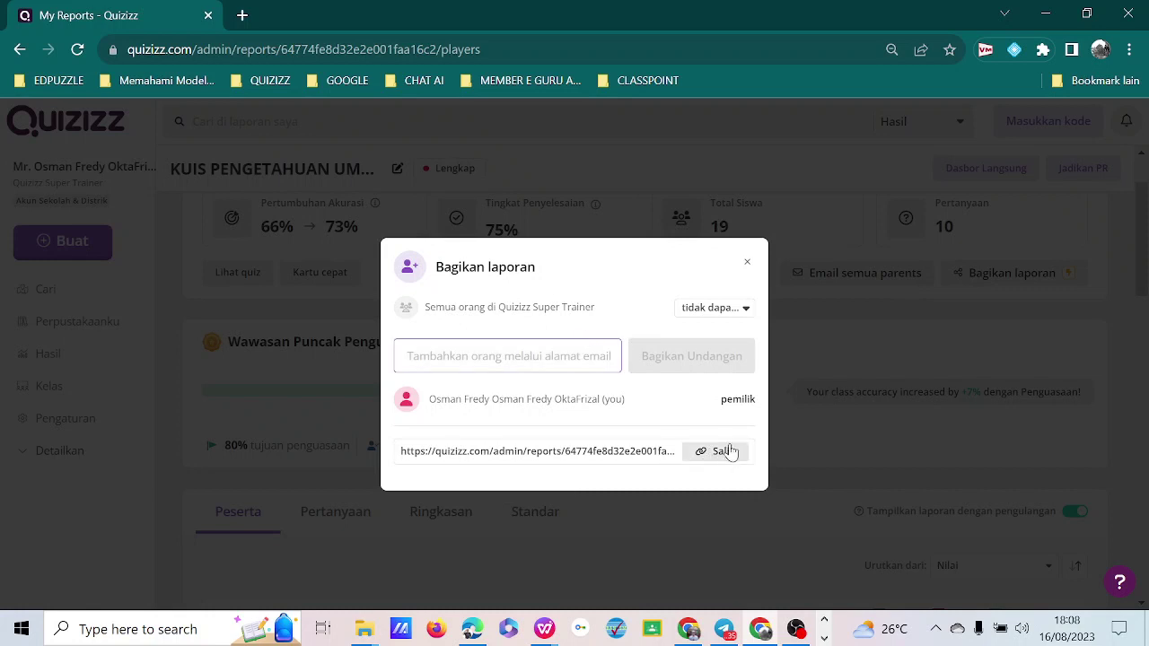
click(746, 264)
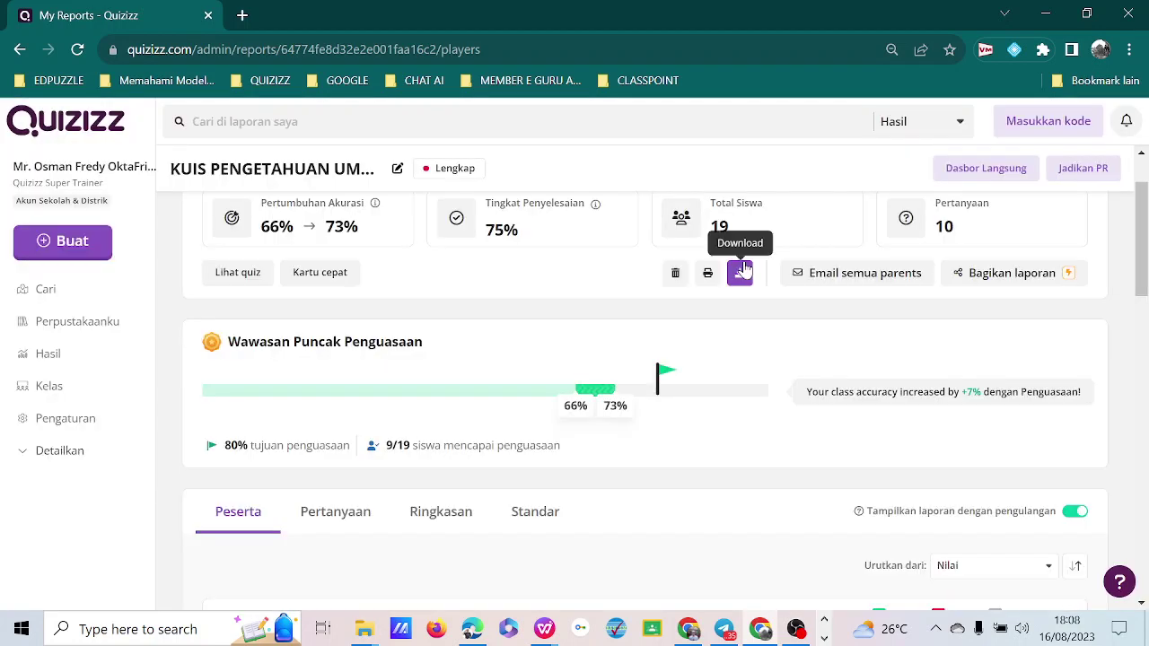
Download the KUIS PENGETAHUAN UMUM report as an xlsx file and open it in WPS Office
click(741, 269)
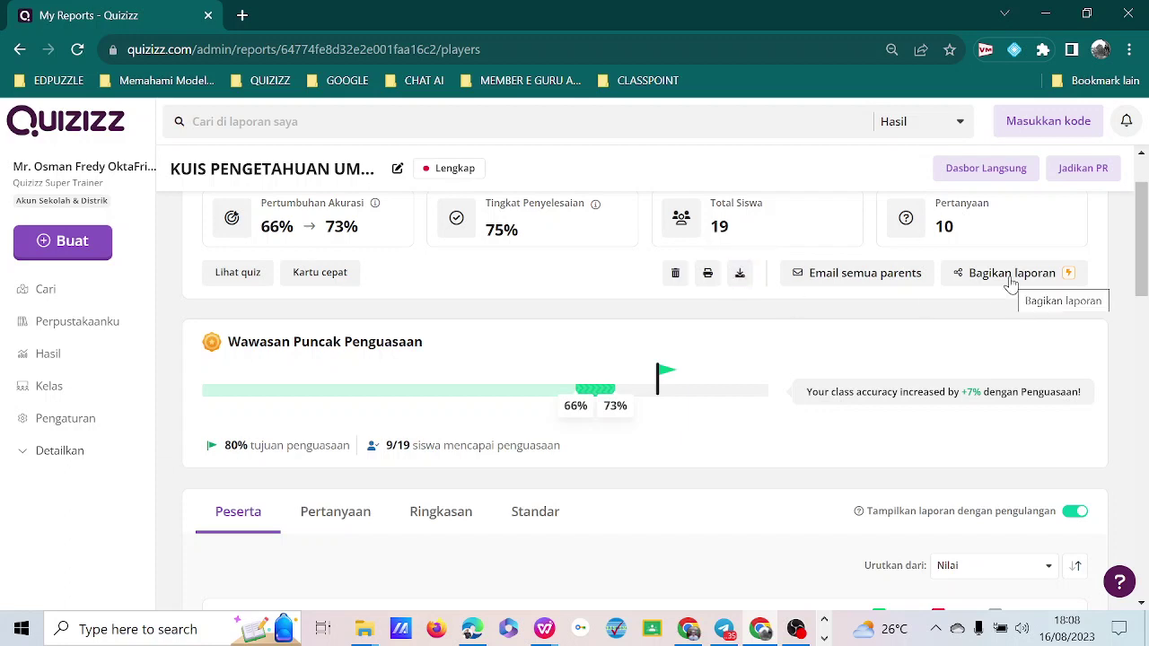
scroll(829, 410, down, 2)
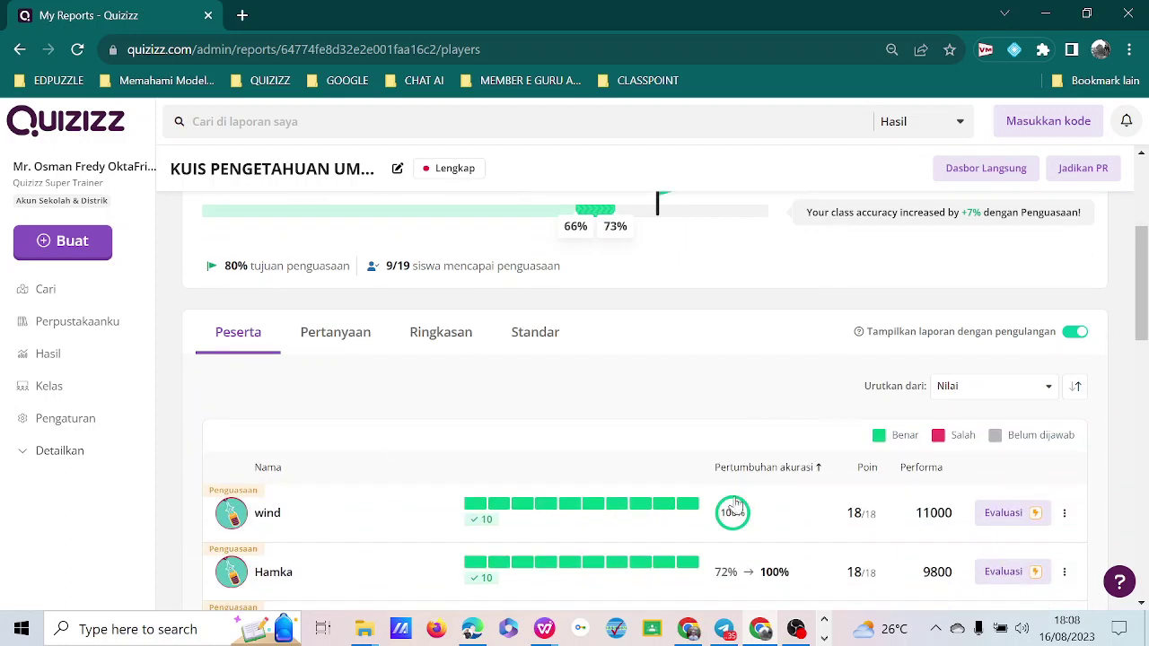
scroll(661, 436, down, 1)
scroll(661, 426, up, 4)
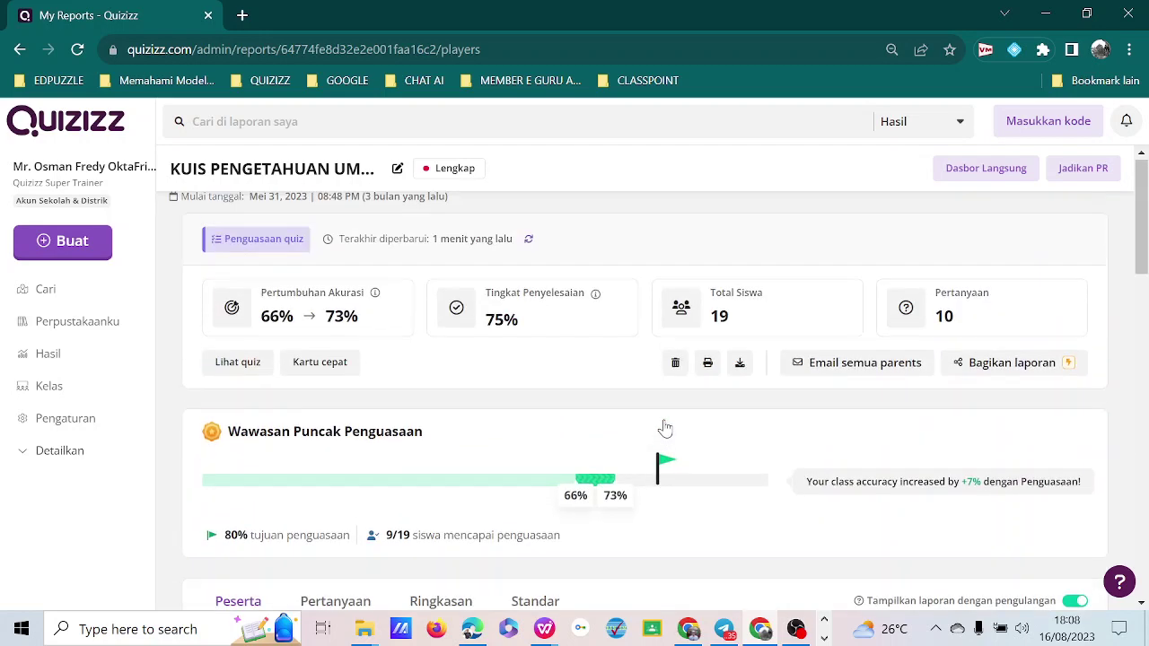
click(739, 365)
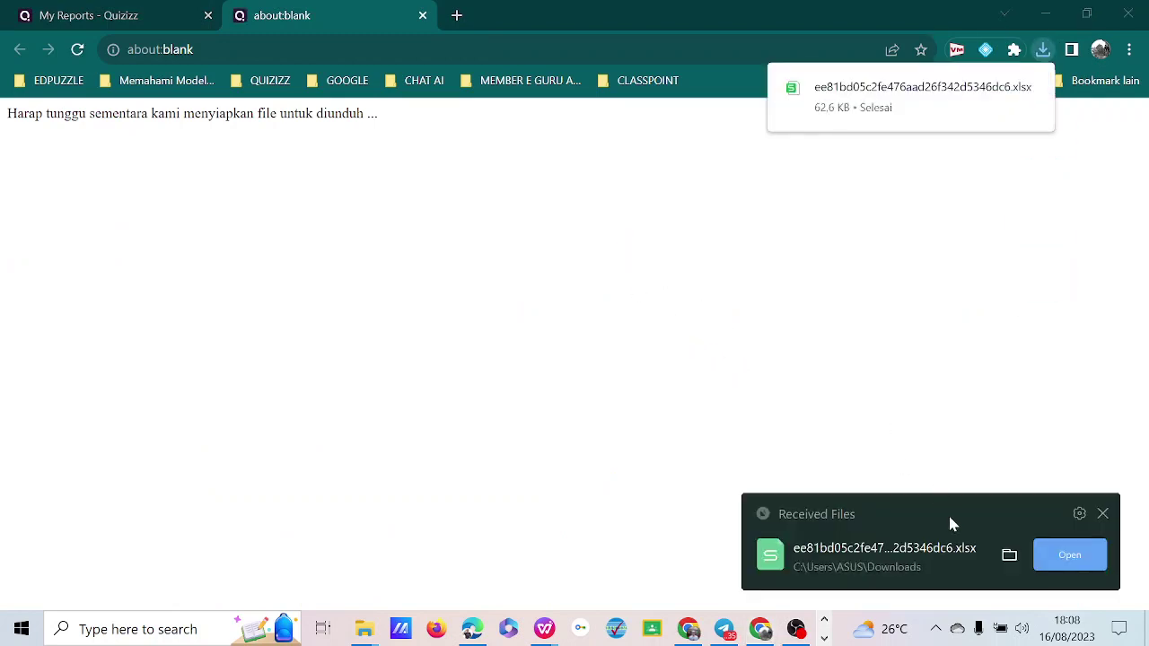
click(1061, 557)
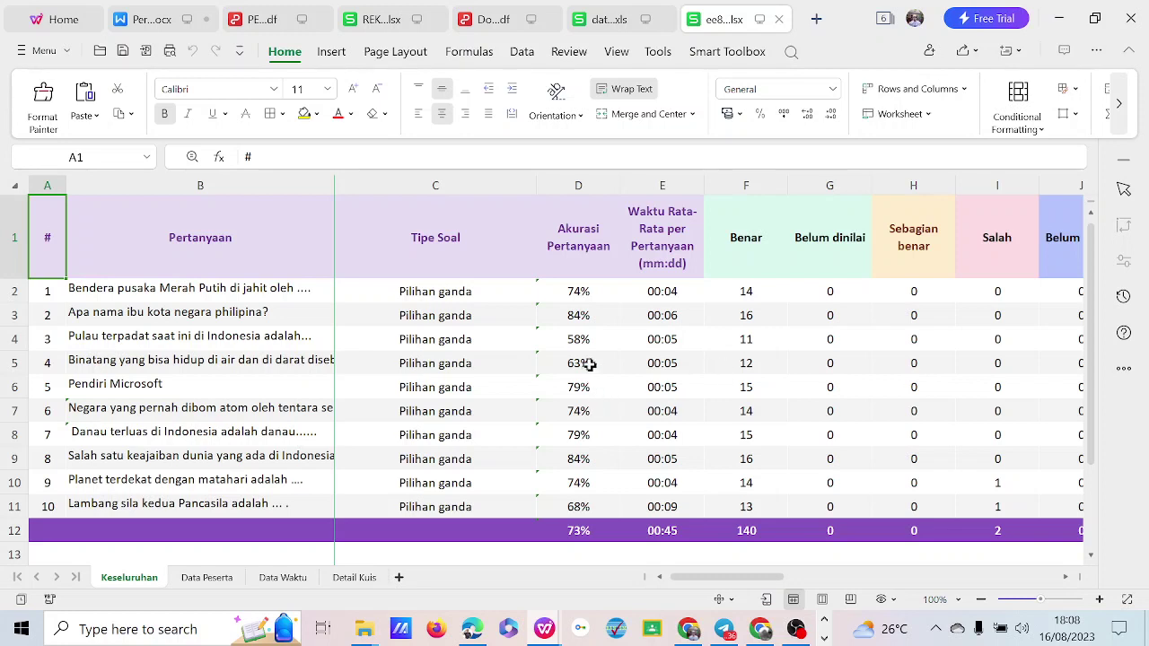
Examine the question texts and their accuracy on the Keseluruhan sheet, down to the end of the table
click(220, 291)
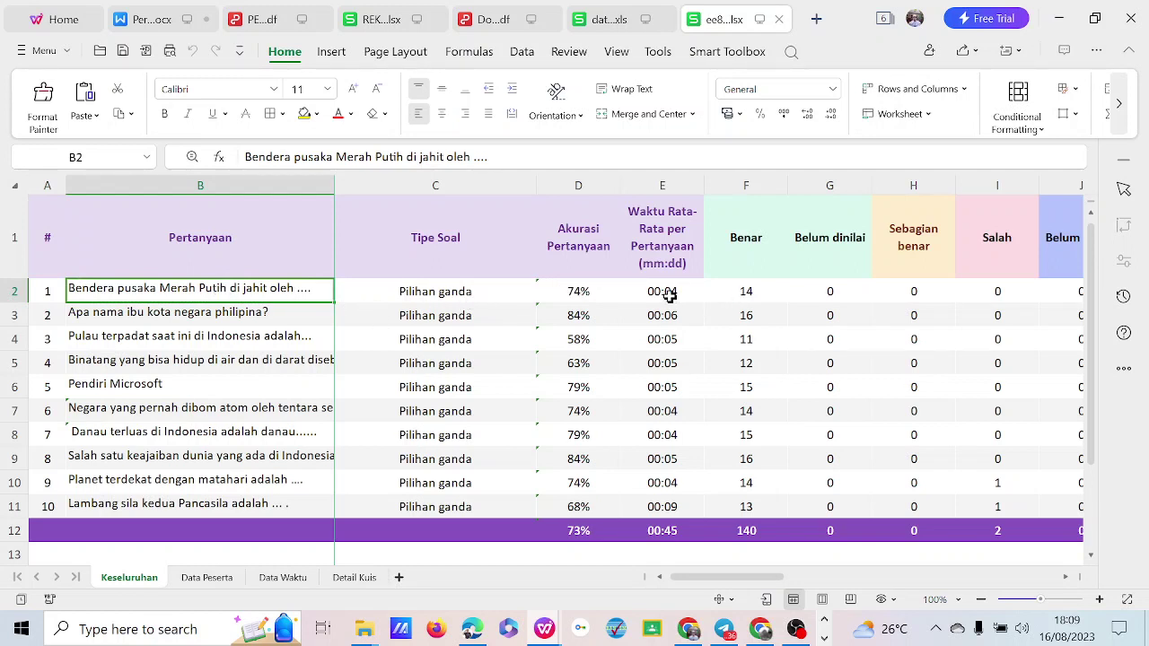
click(582, 293)
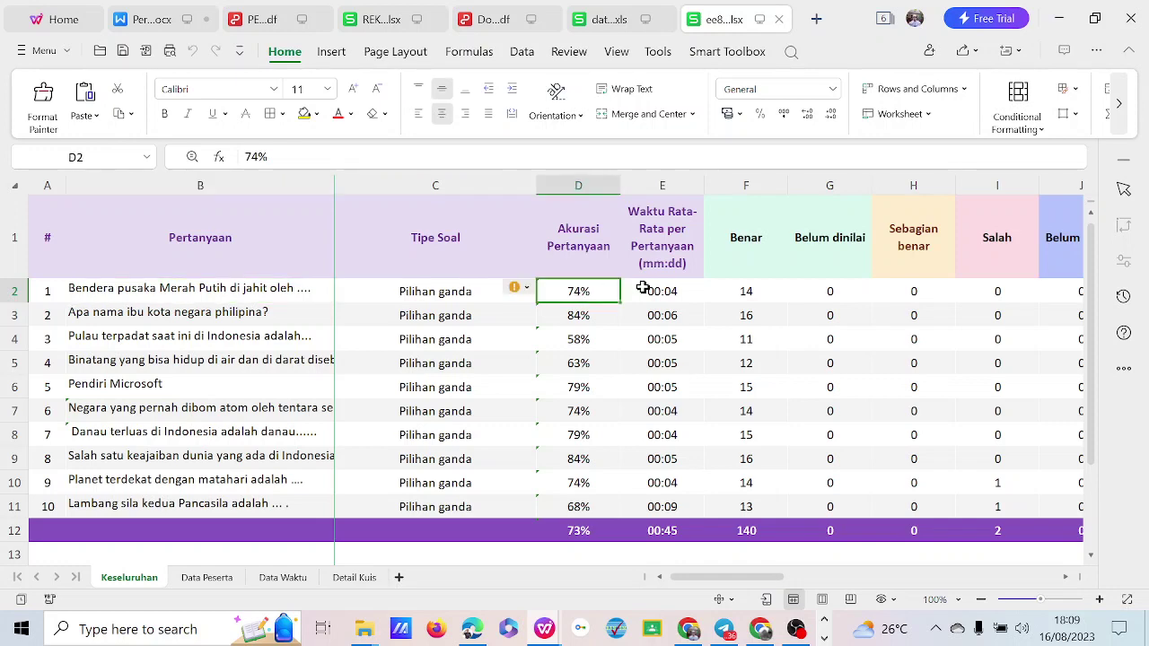
scroll(706, 318, down, 4)
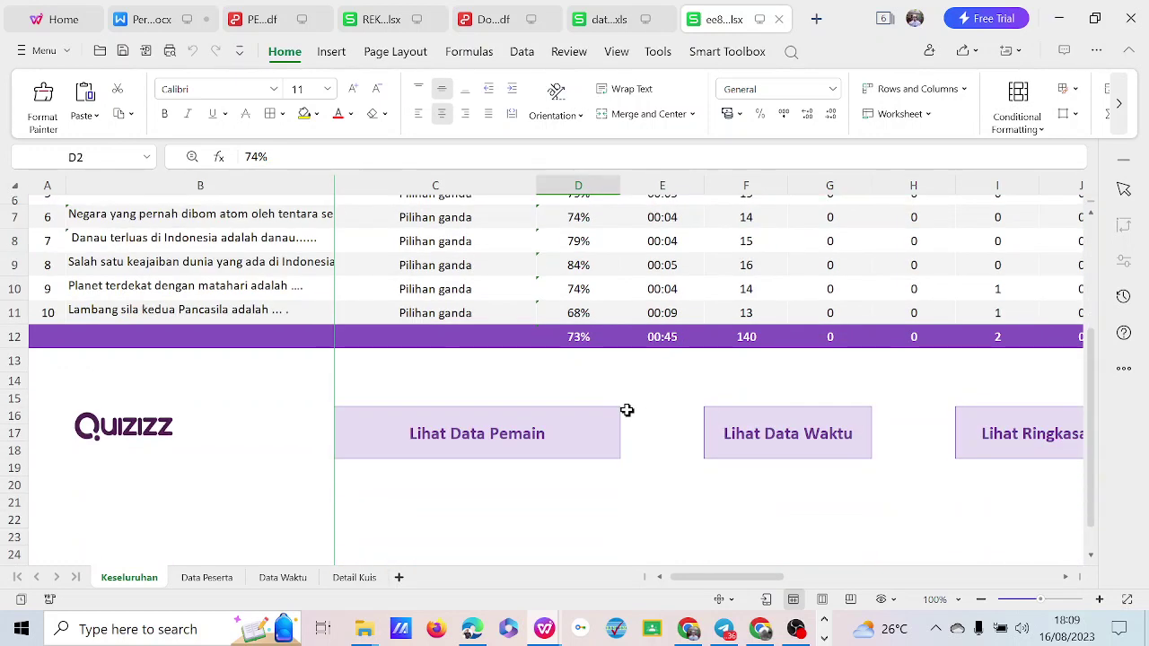
scroll(627, 409, down, 4)
Try to follow the Lihat Data Pemain link below the question table, closing the resulting dialog
scroll(575, 386, up, 2)
click(483, 335)
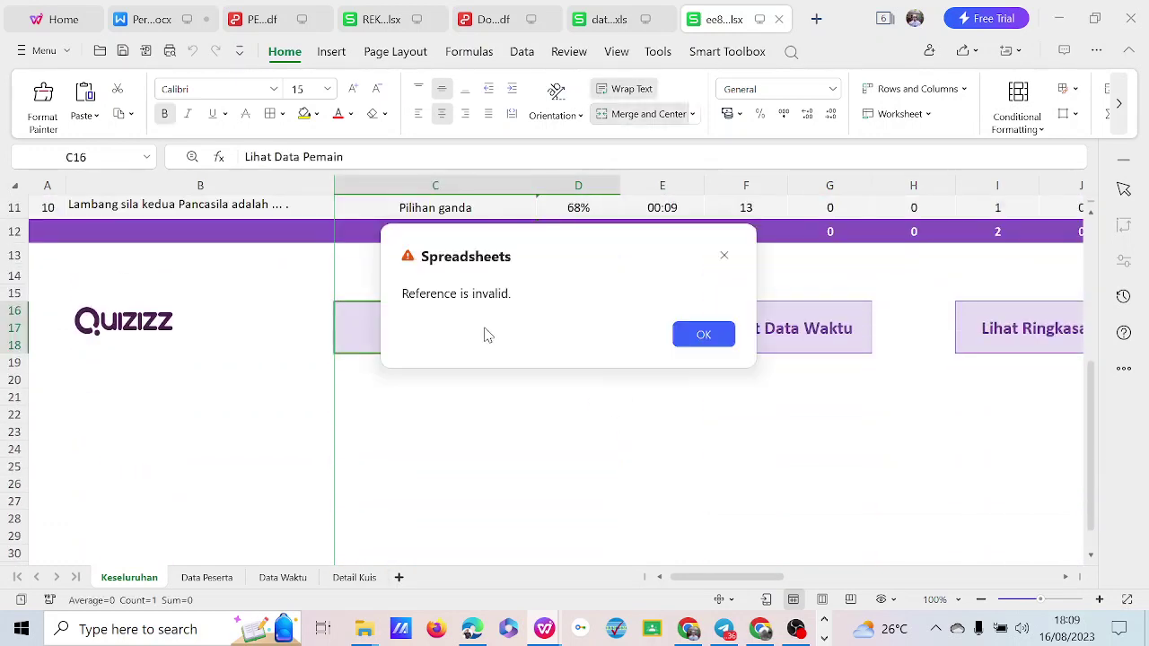
click(726, 258)
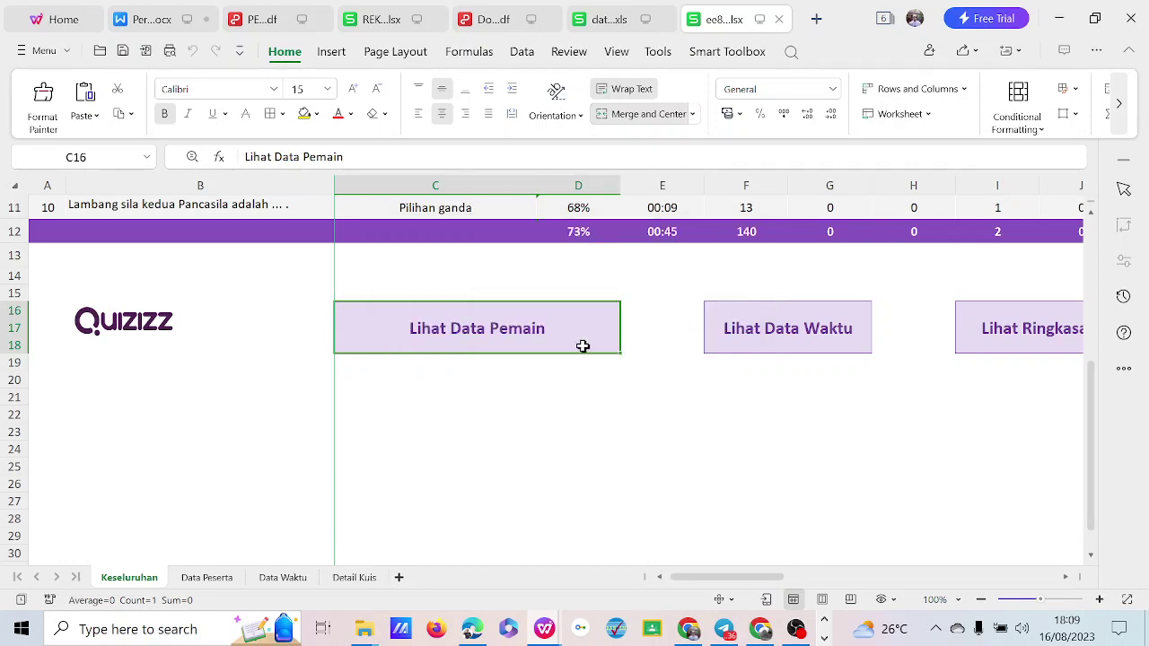
Open the Data Peserta sheet and review the participants' ranking, accuracy and scores
scroll(448, 414, up, 1)
scroll(448, 415, up, 2)
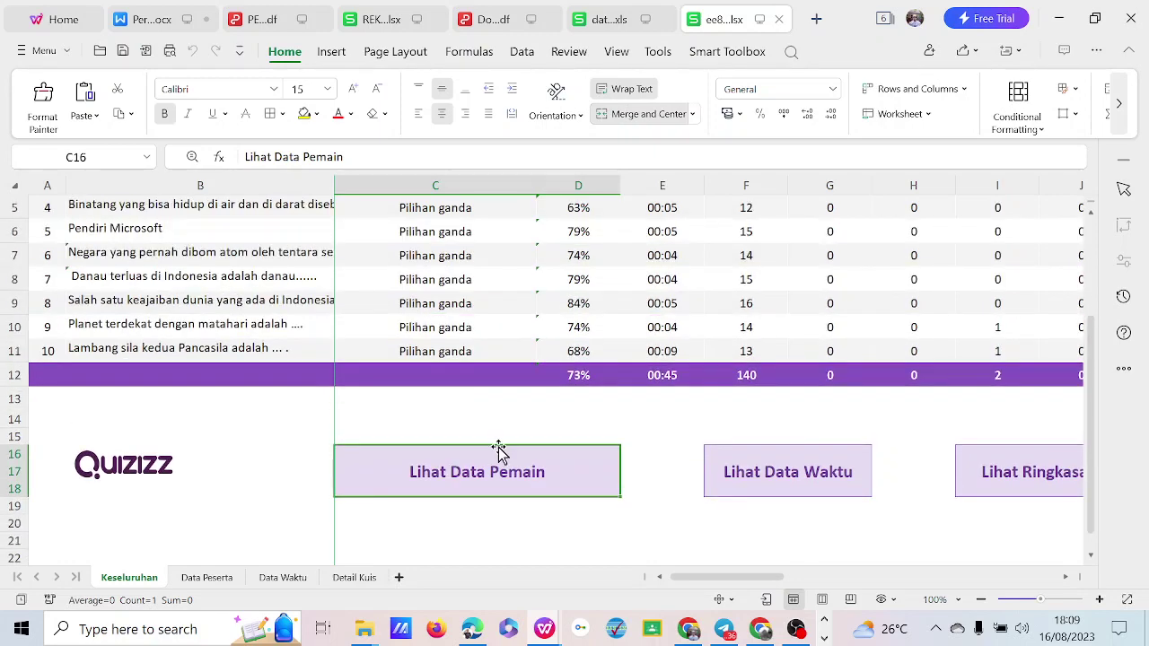
click(213, 581)
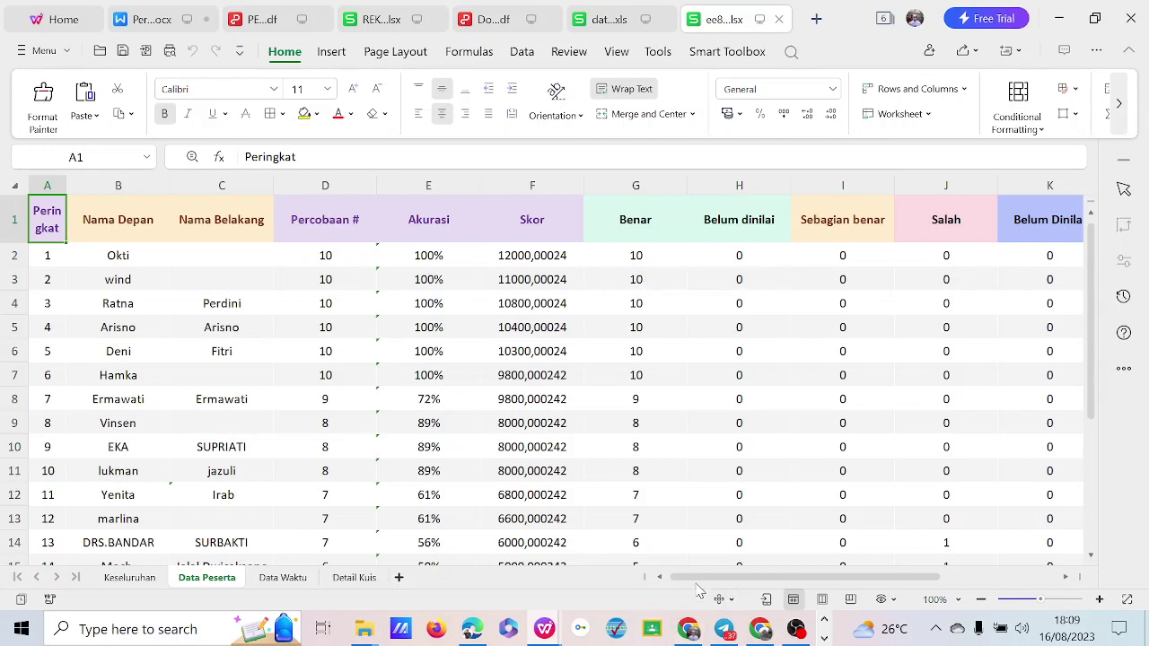
drag(711, 581, 466, 592)
Open the Data Waktu sheet and examine the first two participants' answer times per question
click(280, 578)
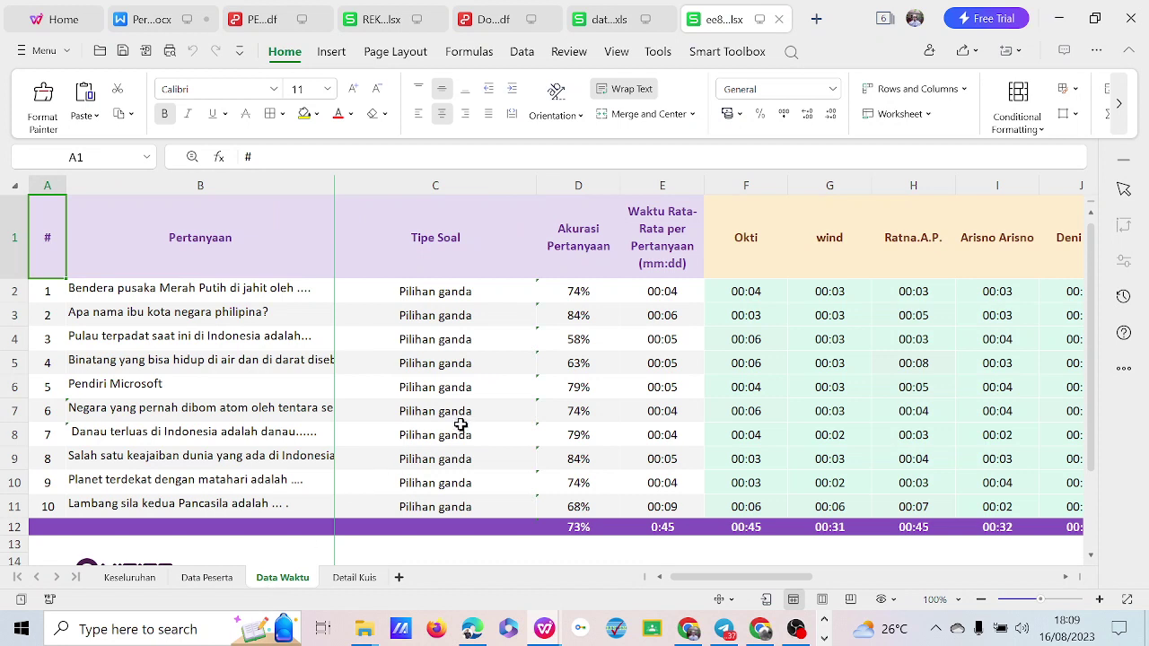
click(749, 293)
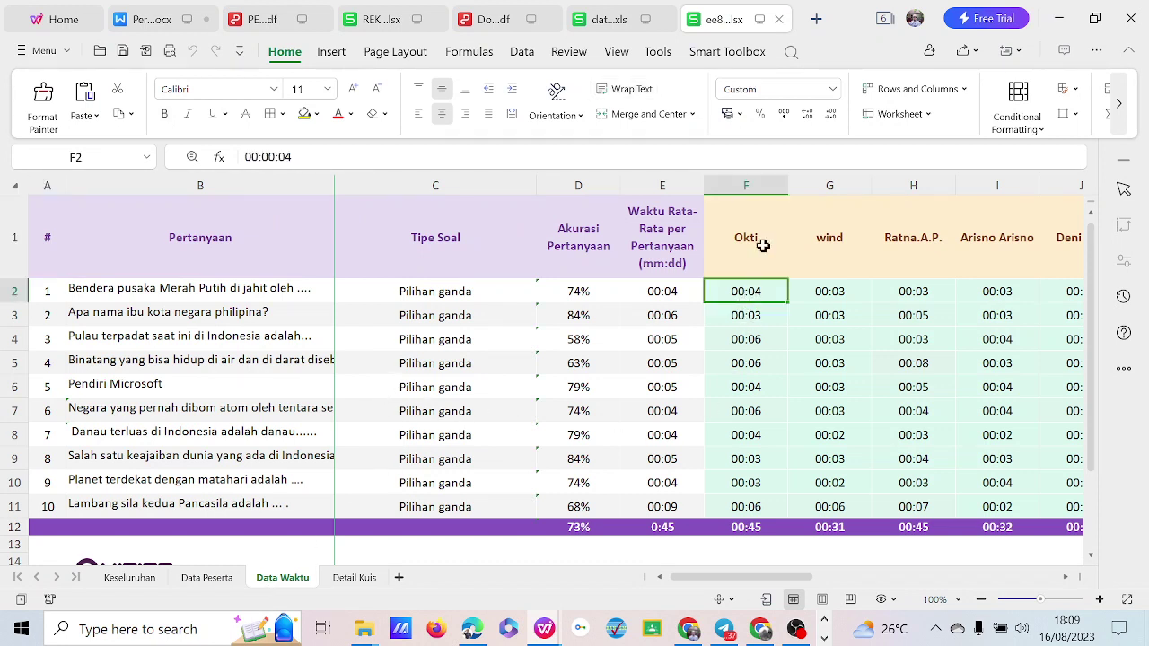
click(764, 315)
click(772, 341)
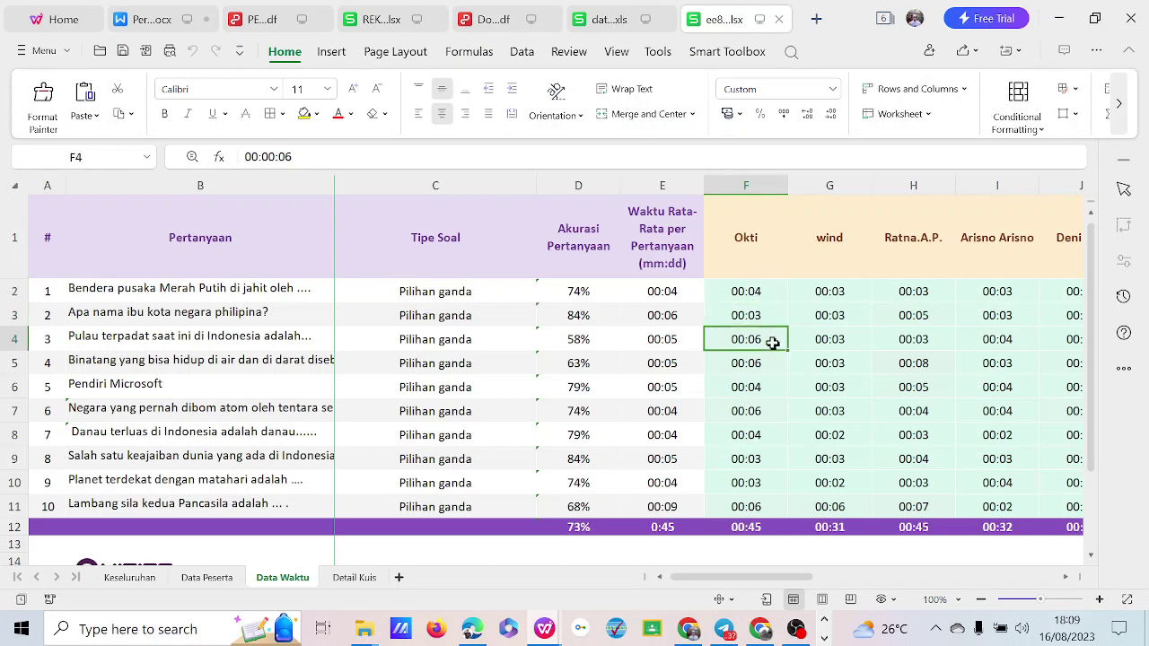
click(823, 238)
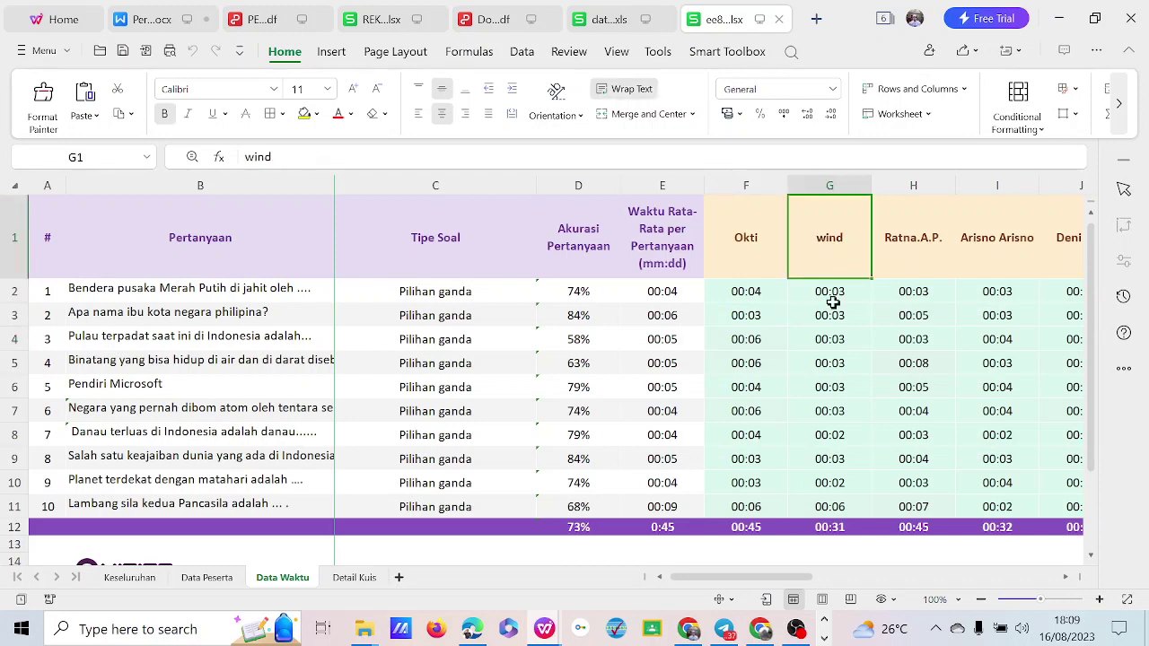
click(833, 296)
Check the game summary on the Detail Kuis sheet, and return to Keseluruhan to look over the whole question table
click(353, 579)
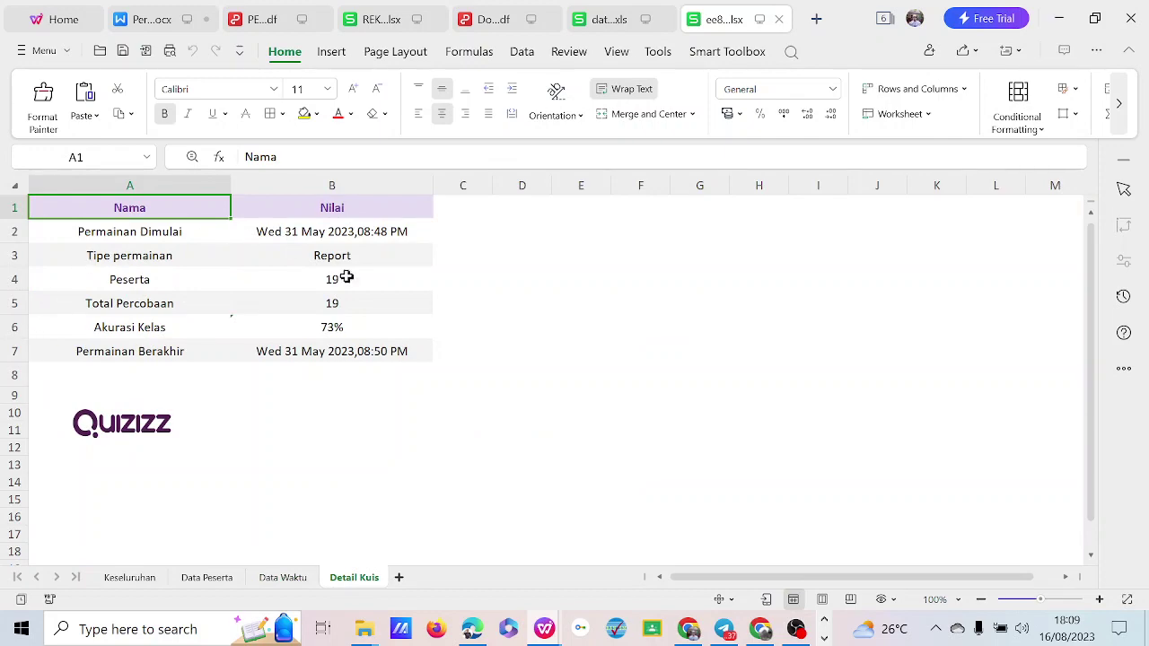
click(131, 578)
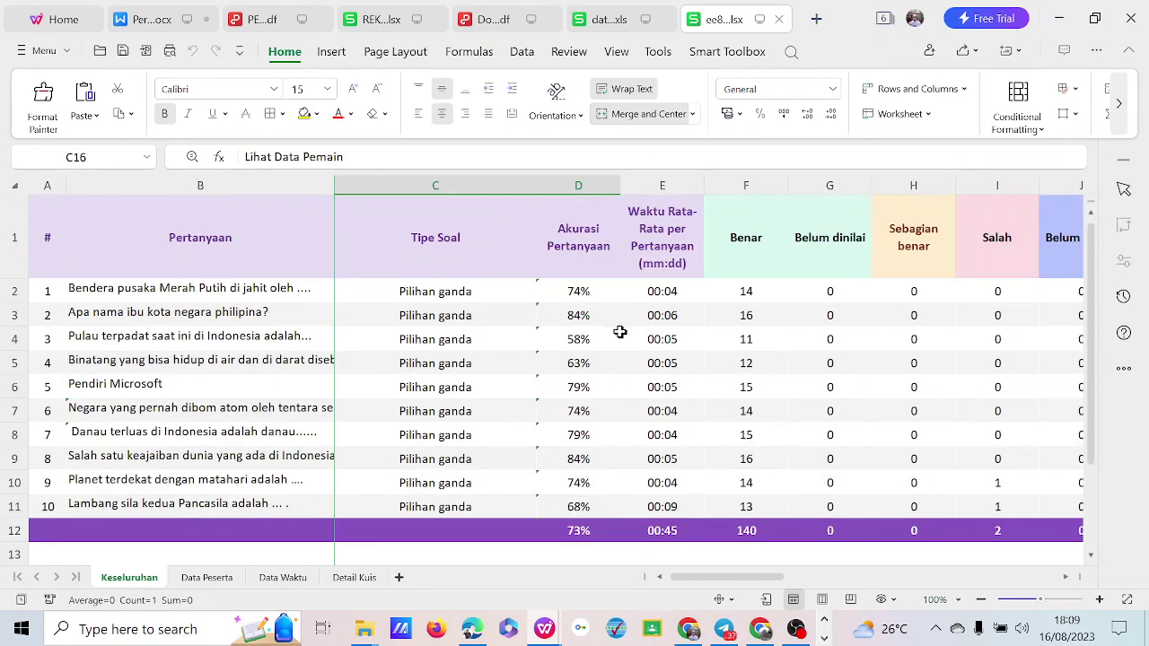
scroll(721, 411, down, 3)
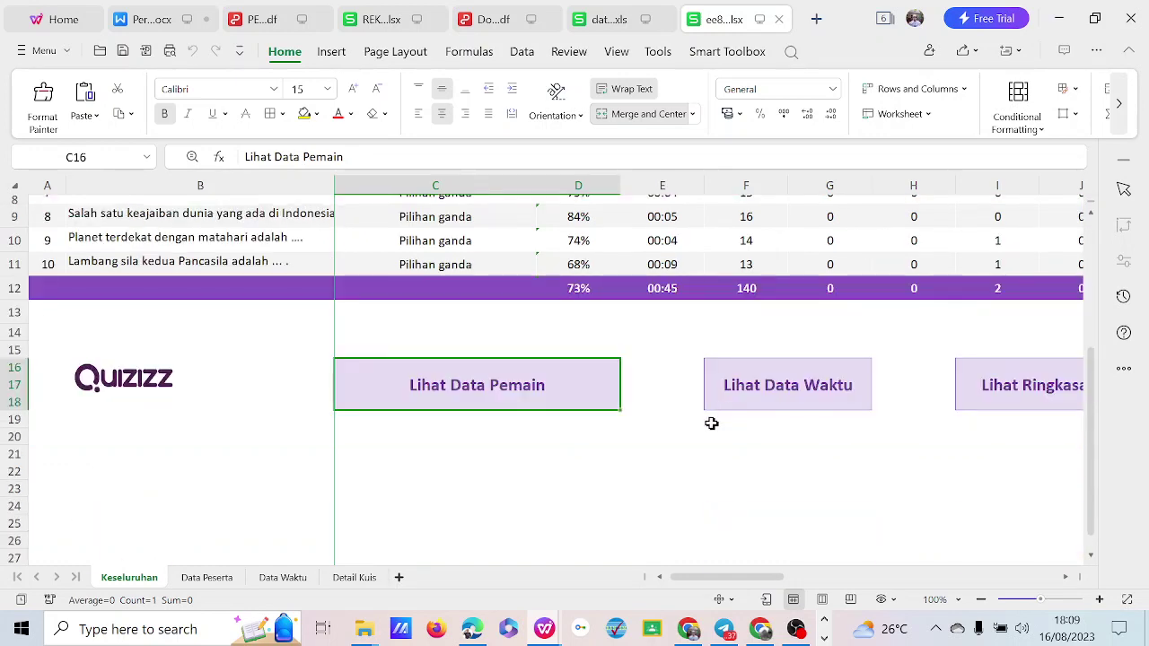
scroll(628, 410, down, 3)
scroll(539, 407, up, 4)
scroll(539, 407, up, 2)
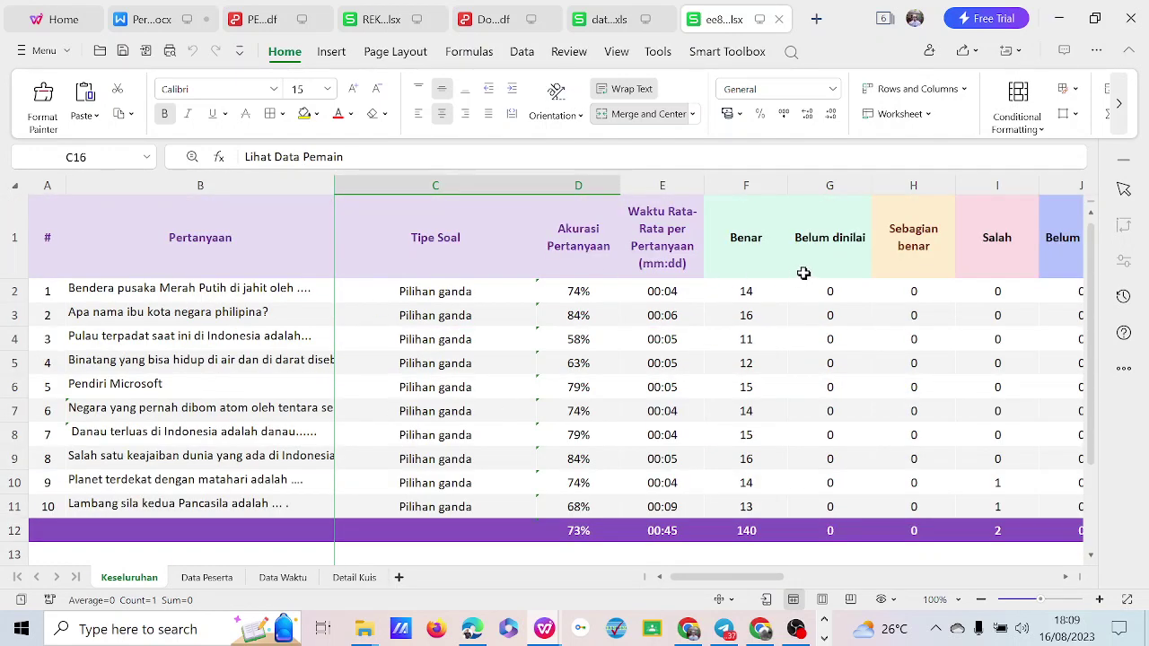
Examine each participant's answers across the Keseluruhan columns, and return to the first columns
drag(712, 583, 814, 584)
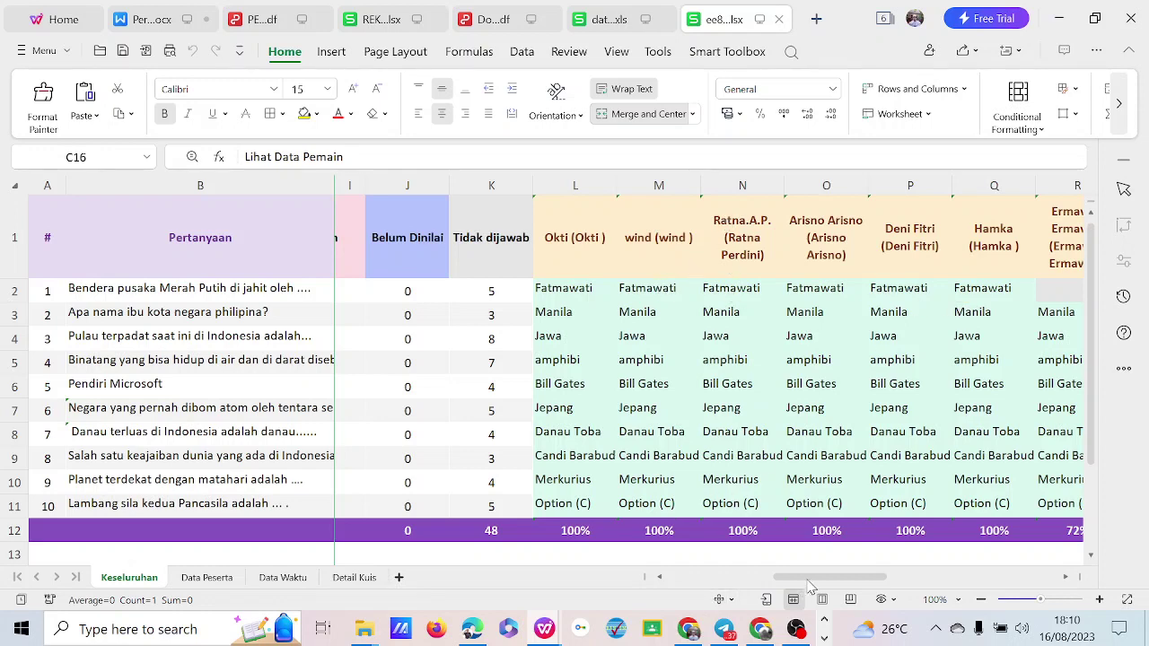
mouse_move(807, 579)
mouse_down()
mouse_move(992, 582)
mouse_move(817, 577)
mouse_up()
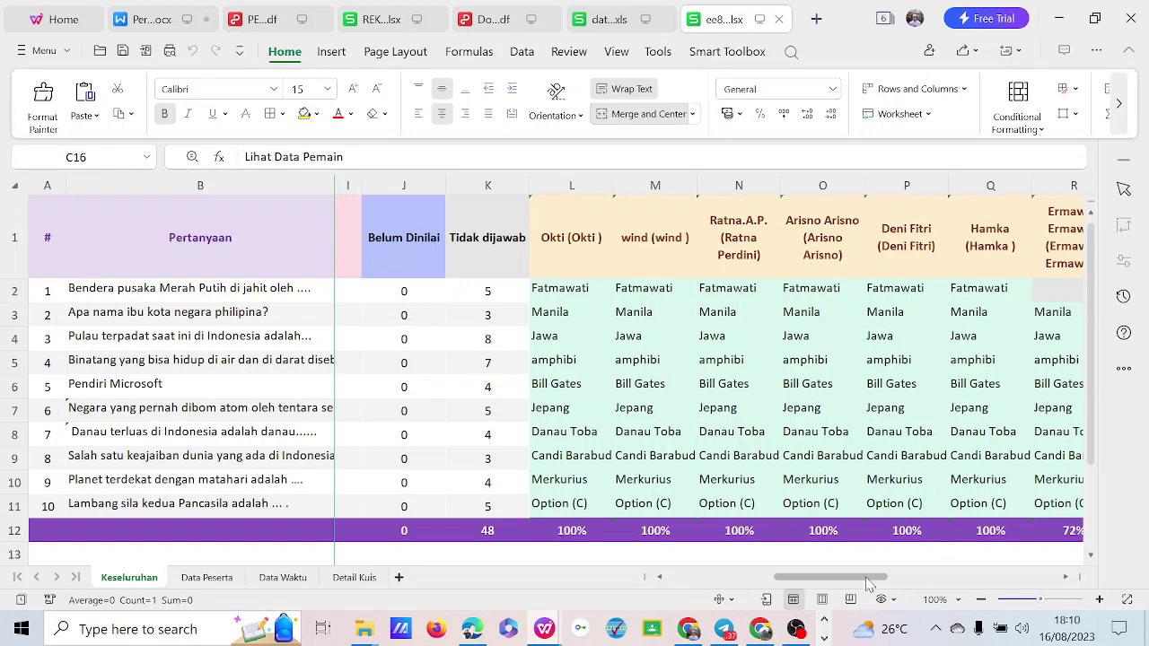
drag(873, 577, 905, 584)
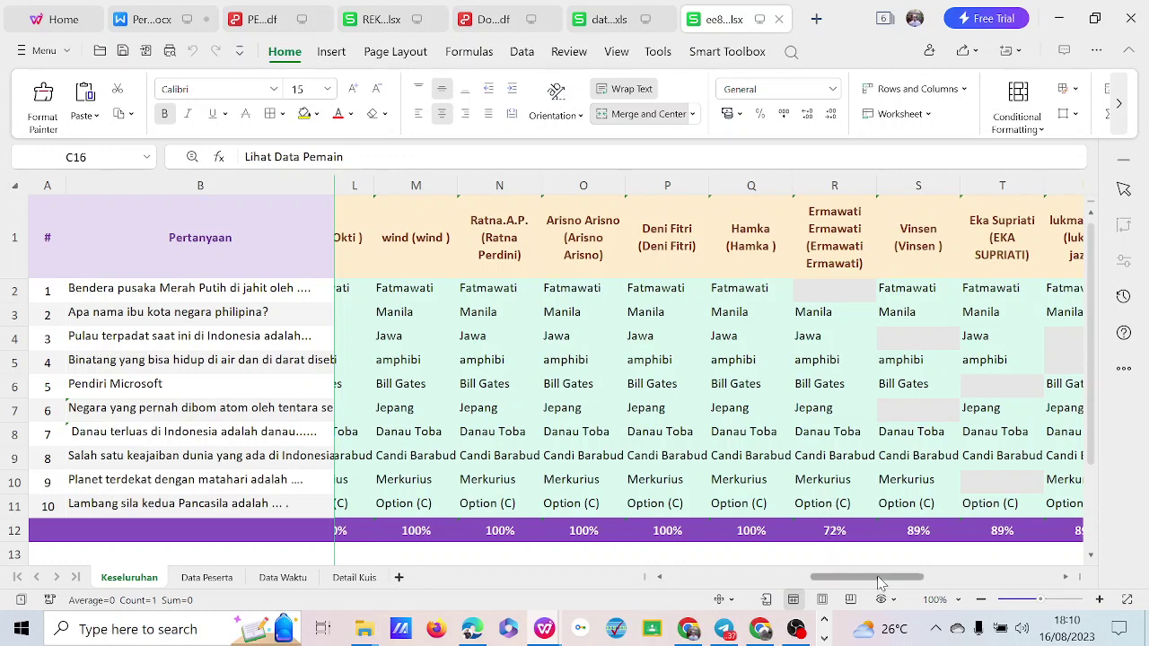
drag(884, 584, 909, 585)
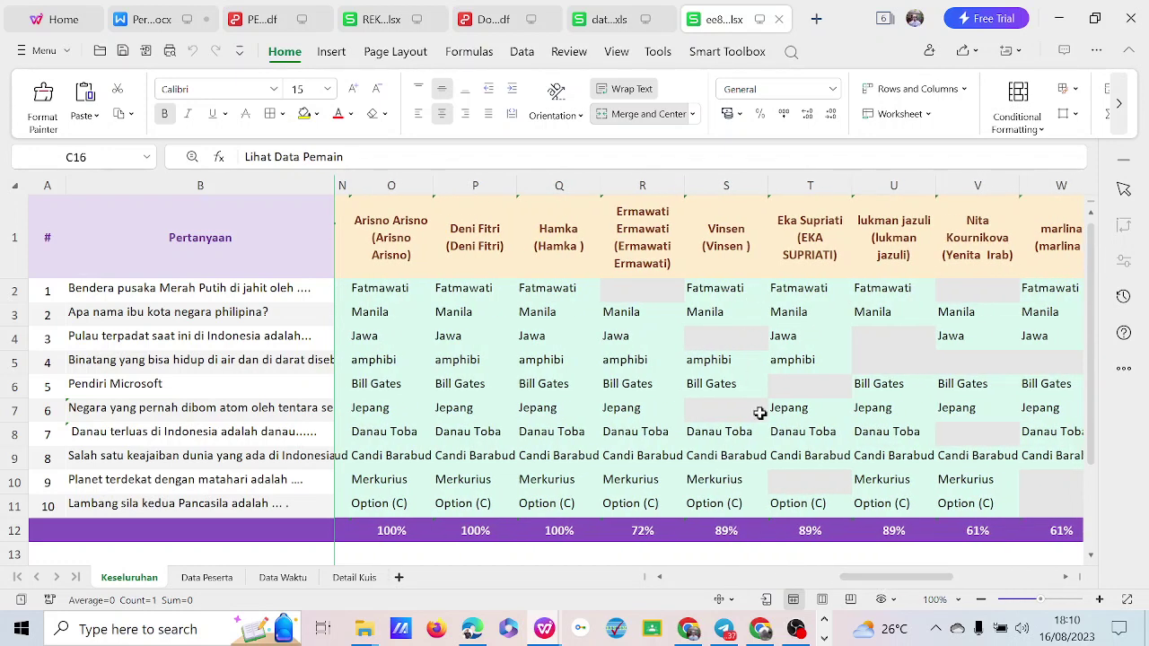
drag(885, 585, 670, 585)
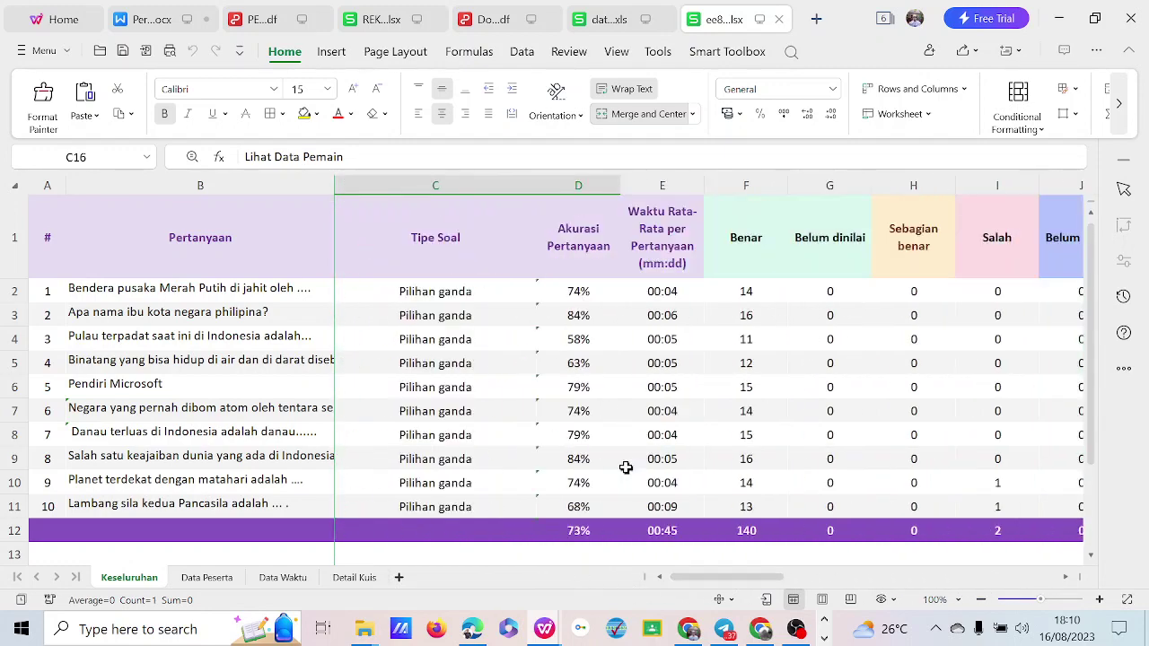